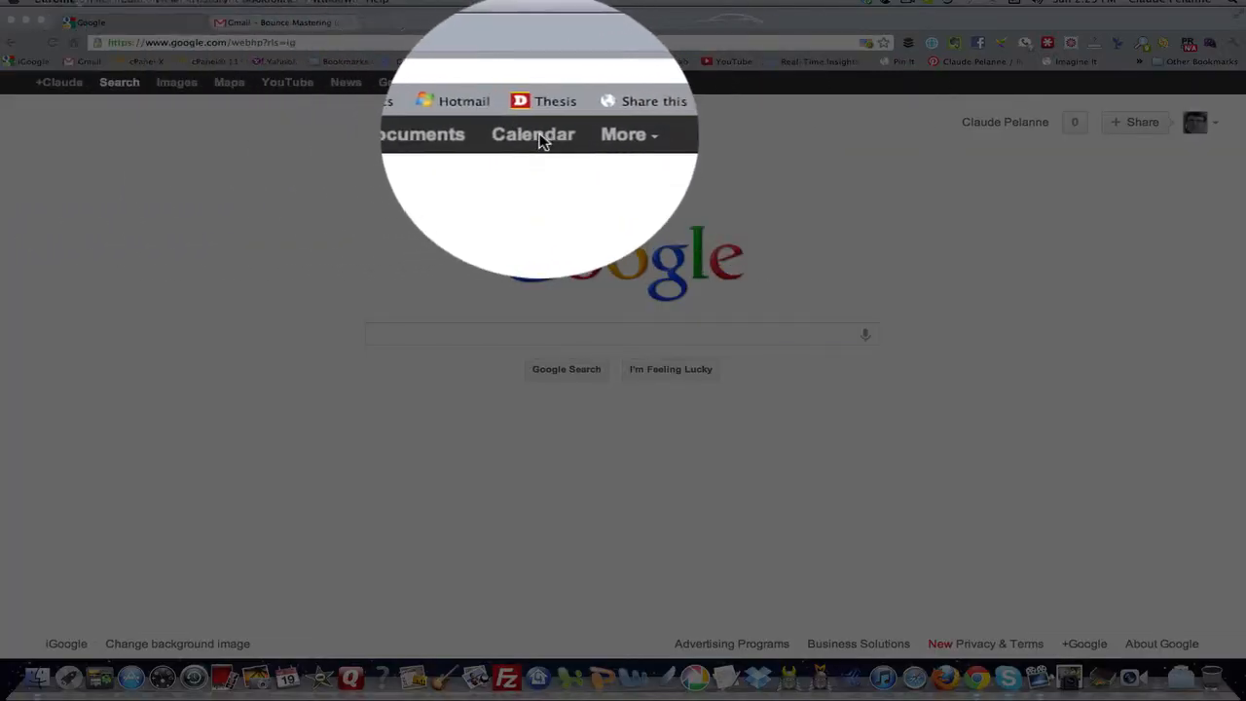
- Open Google Calendar and create a new event titled "Google Calendar Video Launch"
click(542, 137)
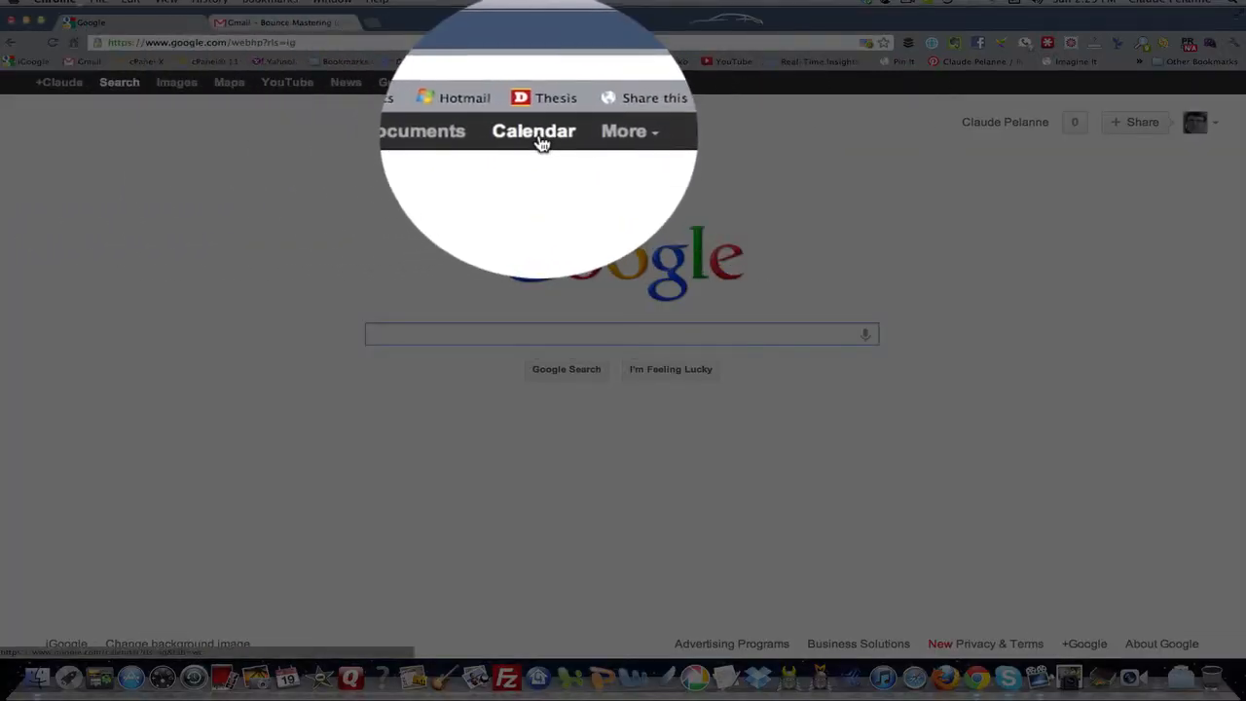
click(542, 84)
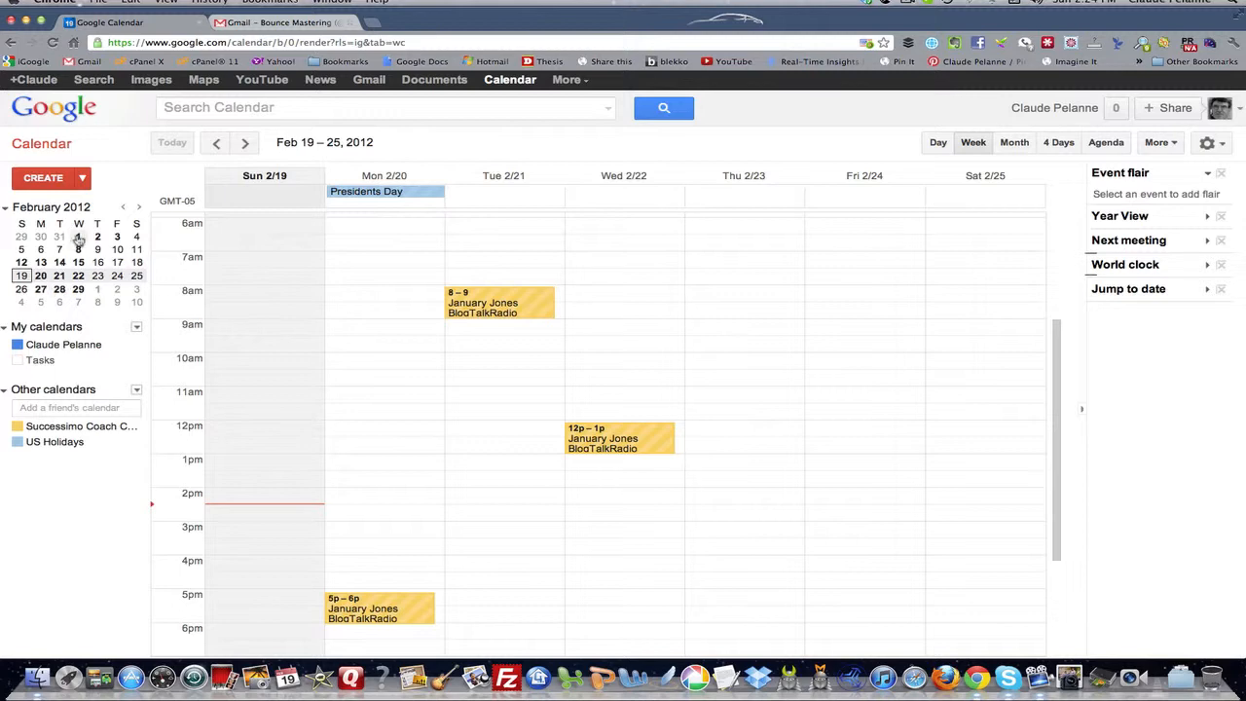
click(51, 183)
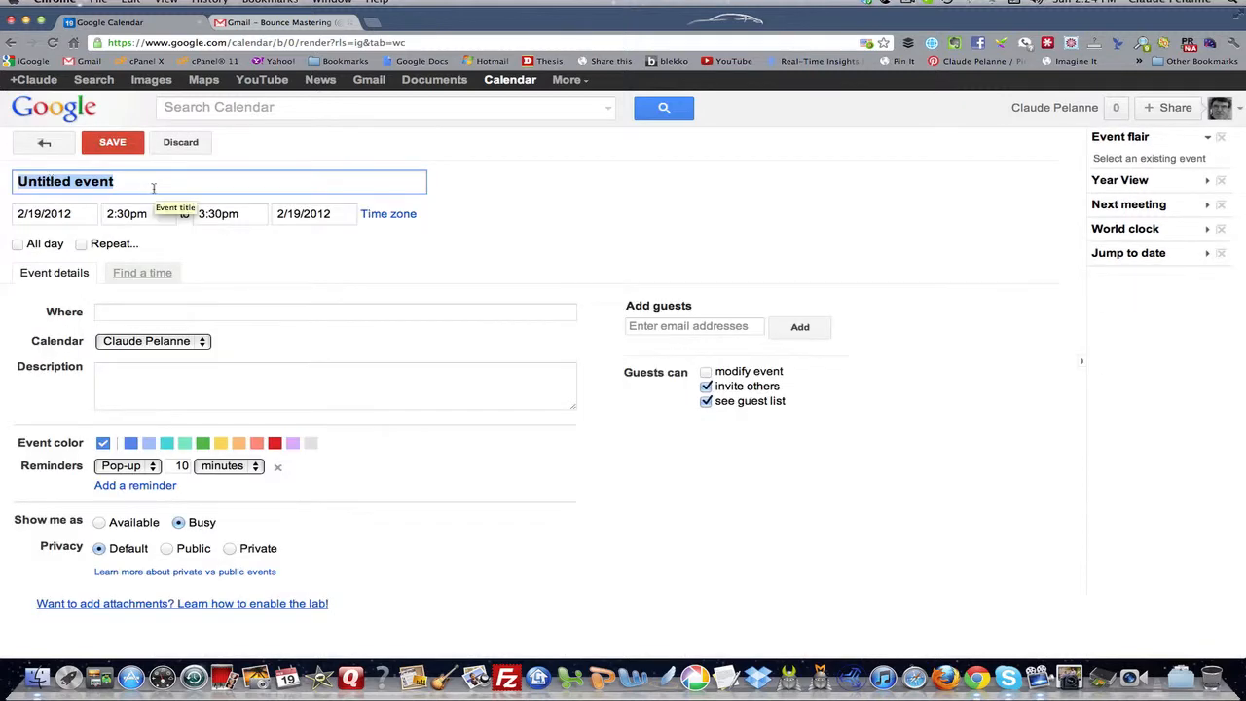
text(Google Ca)
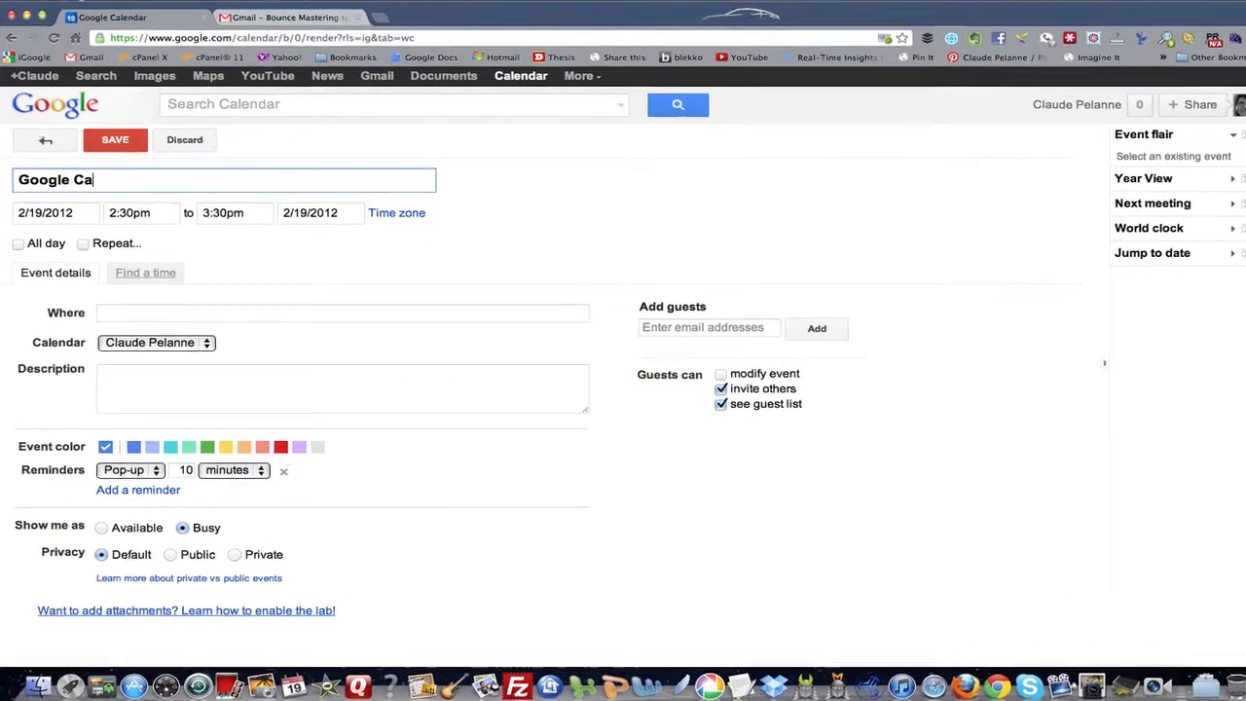
text(lenda)
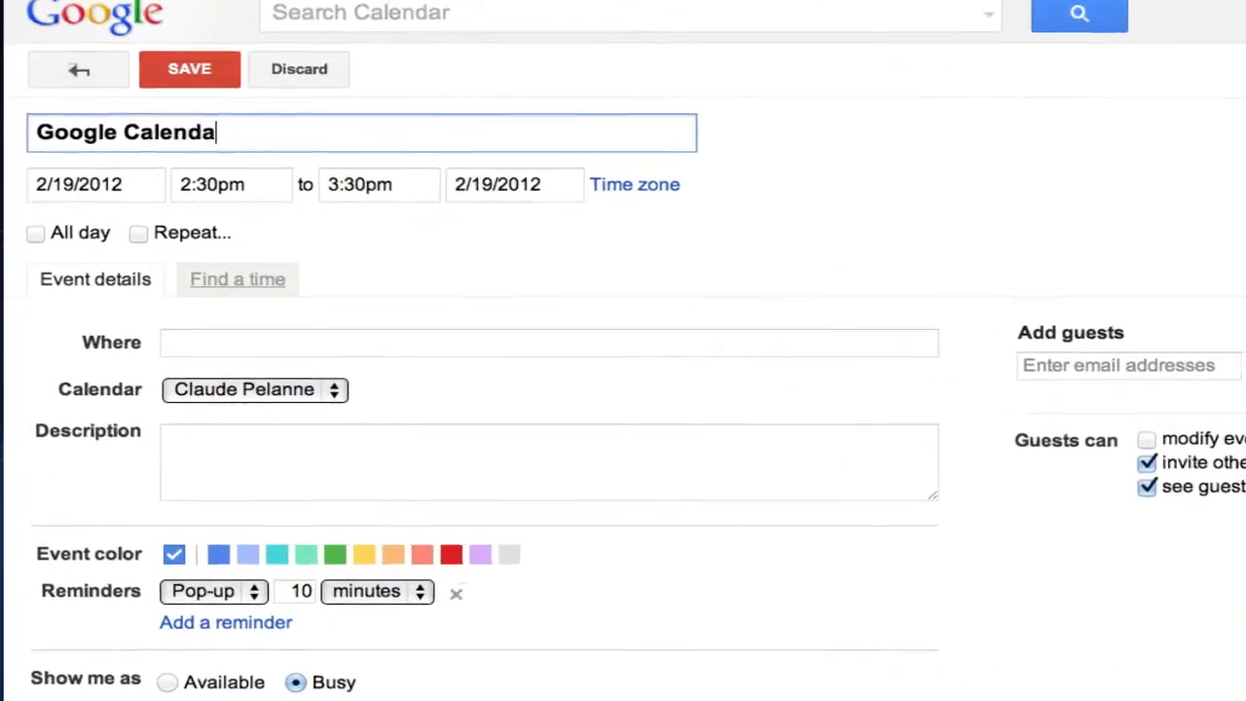
text(r Vid)
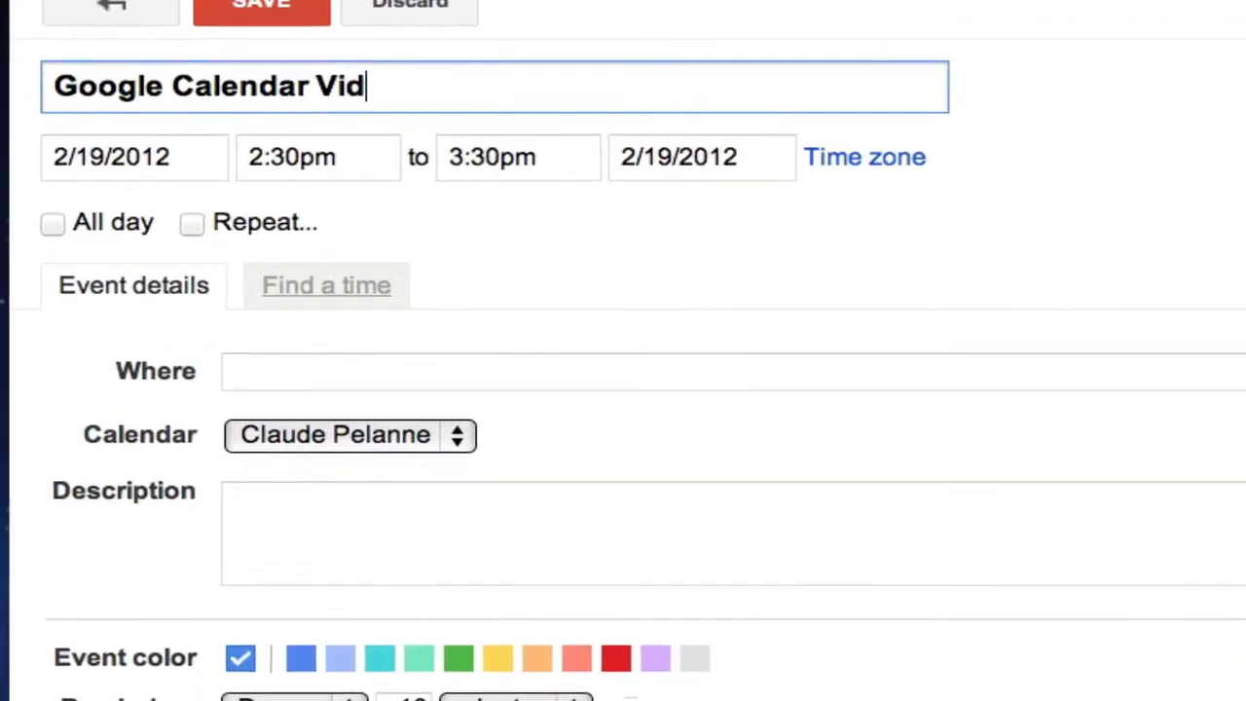
text(w)
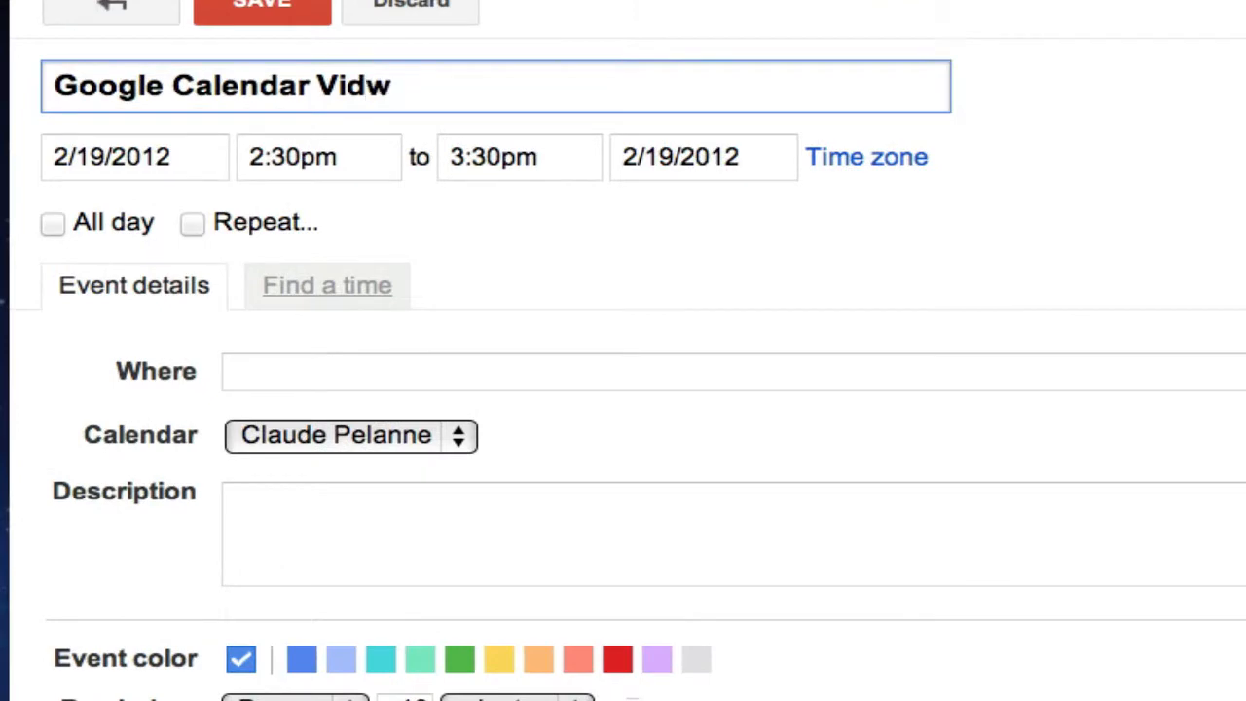
key(BackSpace)
text(eo Launch)
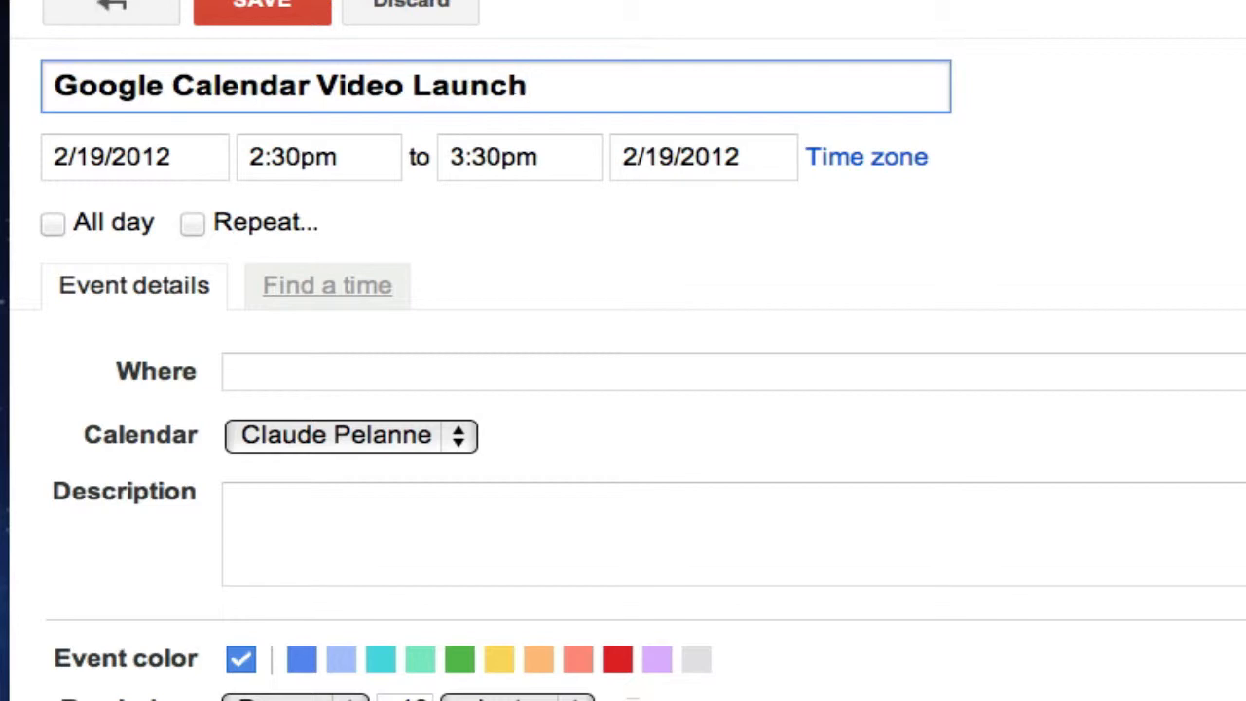
- Set the event's date to 2/22/2012 and its start time to 9:00am
click(112, 166)
click(194, 397)
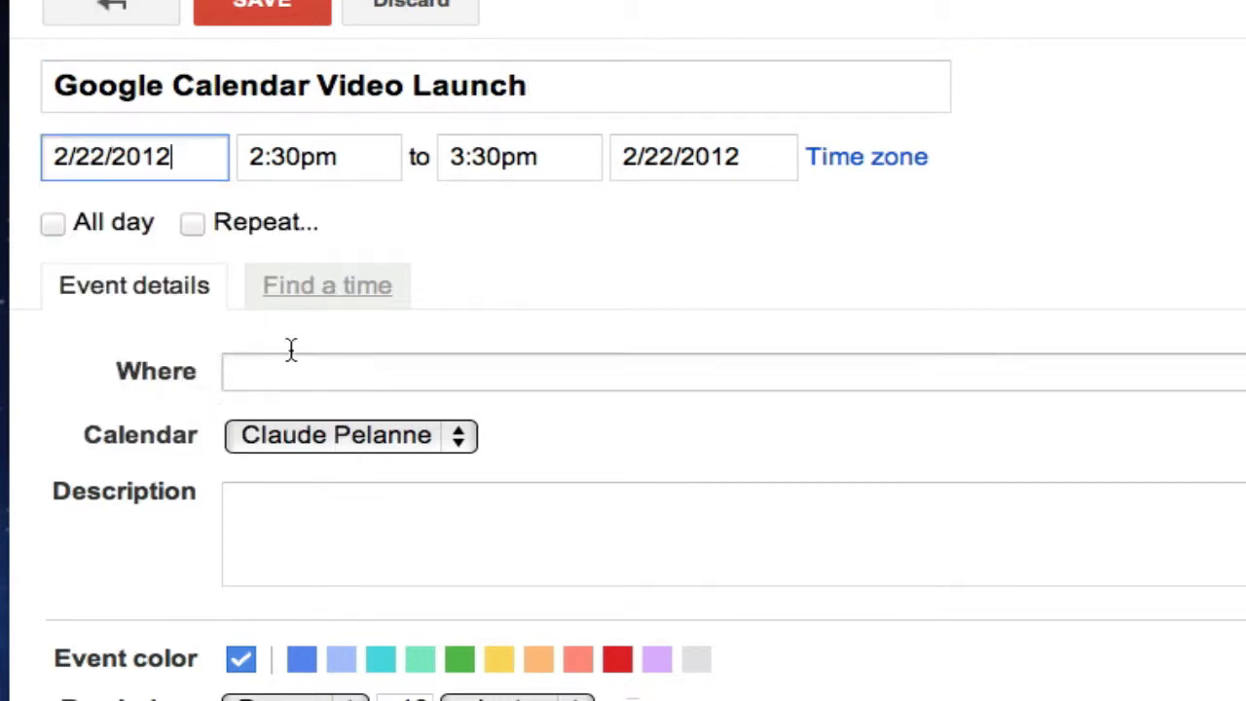
click(292, 159)
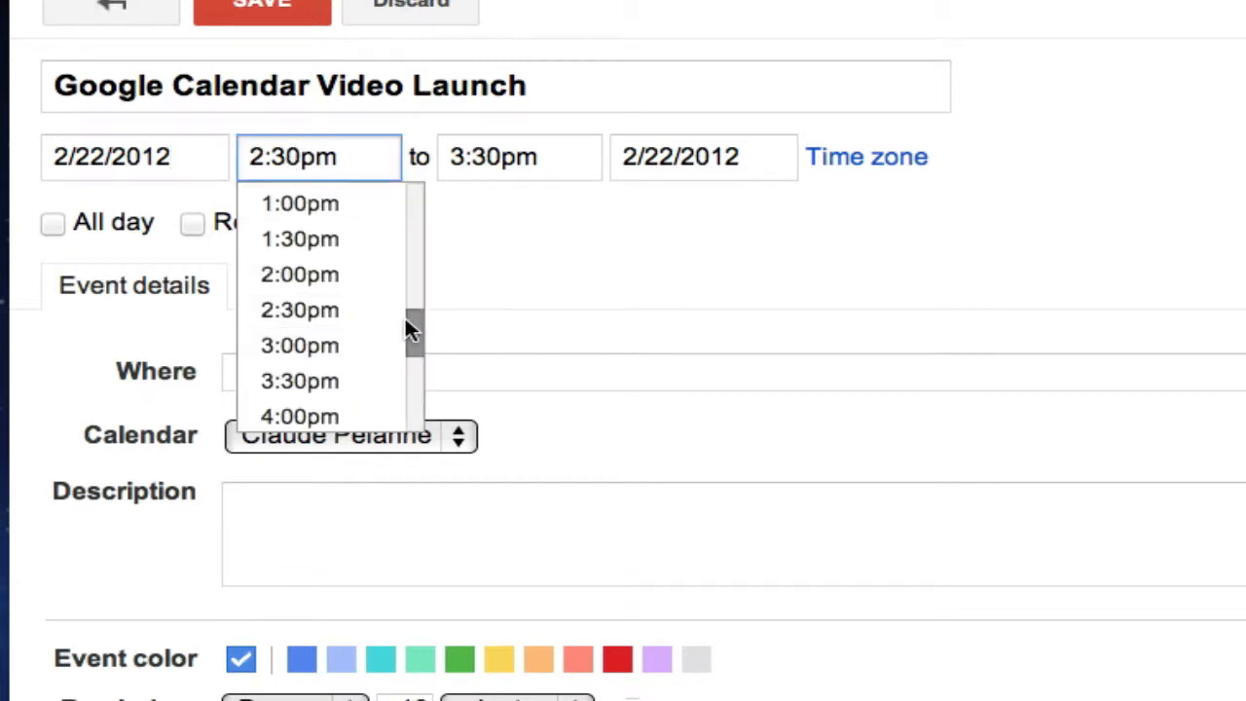
drag(409, 330, 420, 290)
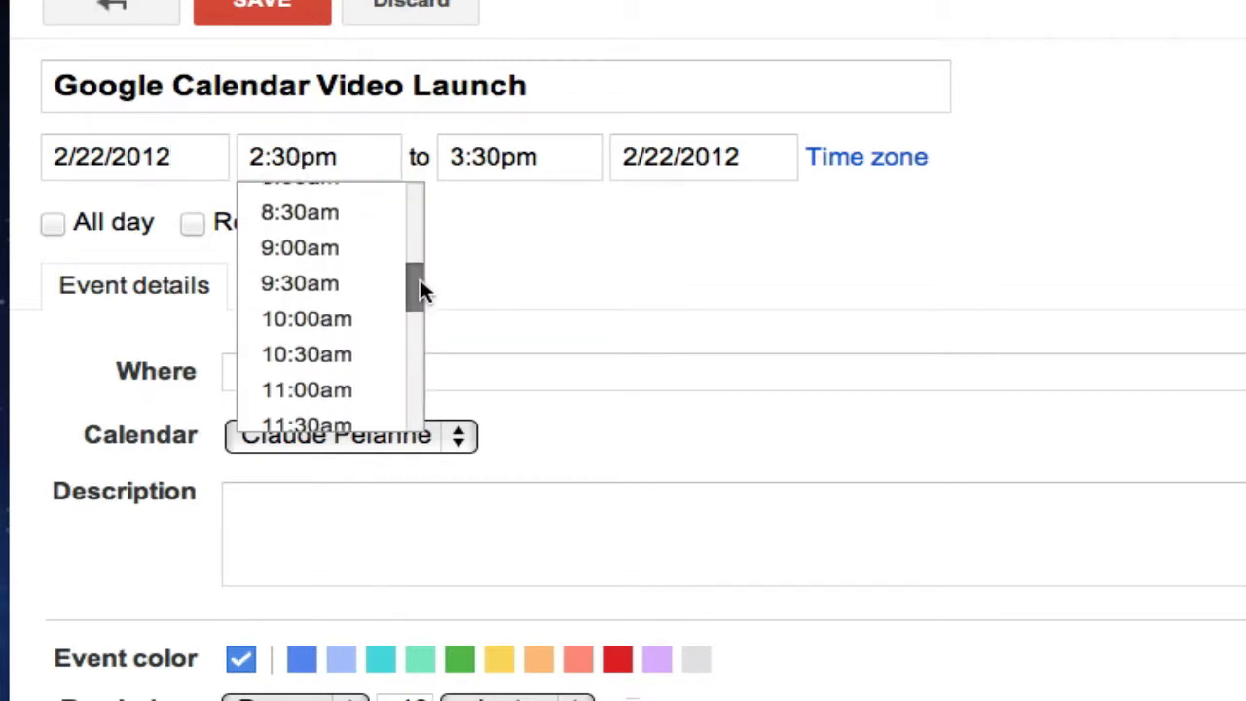
click(290, 251)
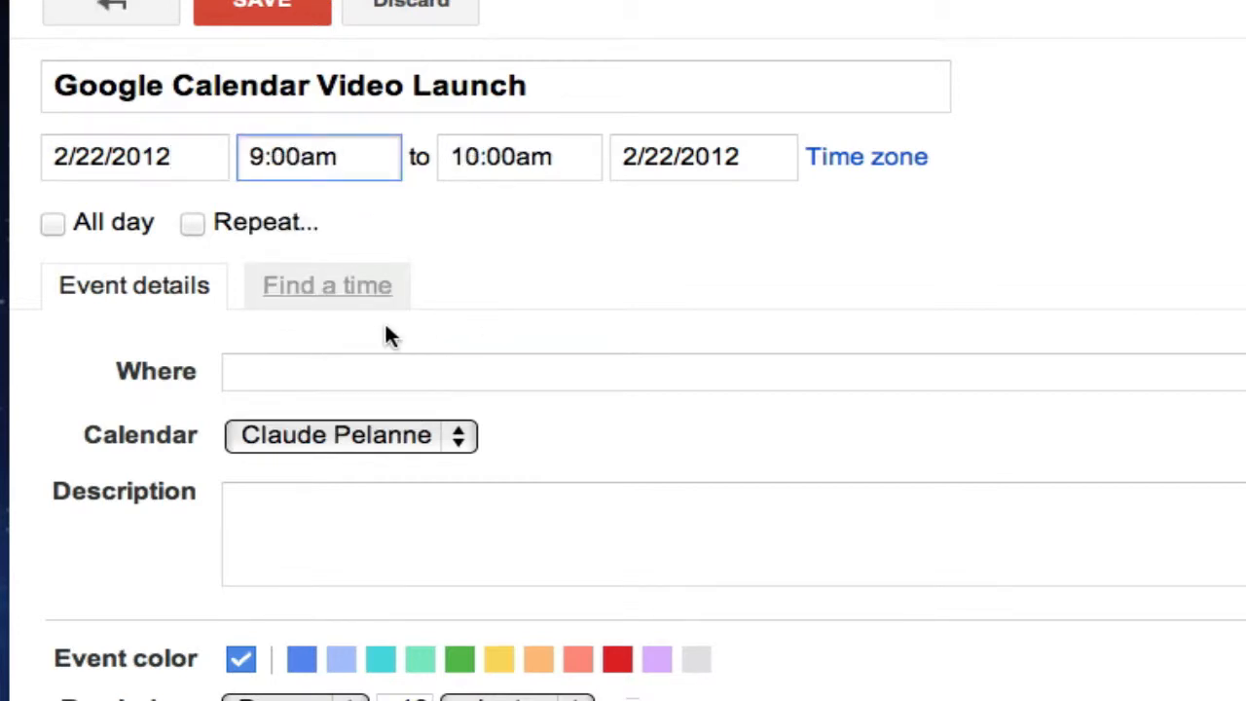
- Enter "Affiliate Starting Line YouTube Channel" as the event's location
click(291, 373)
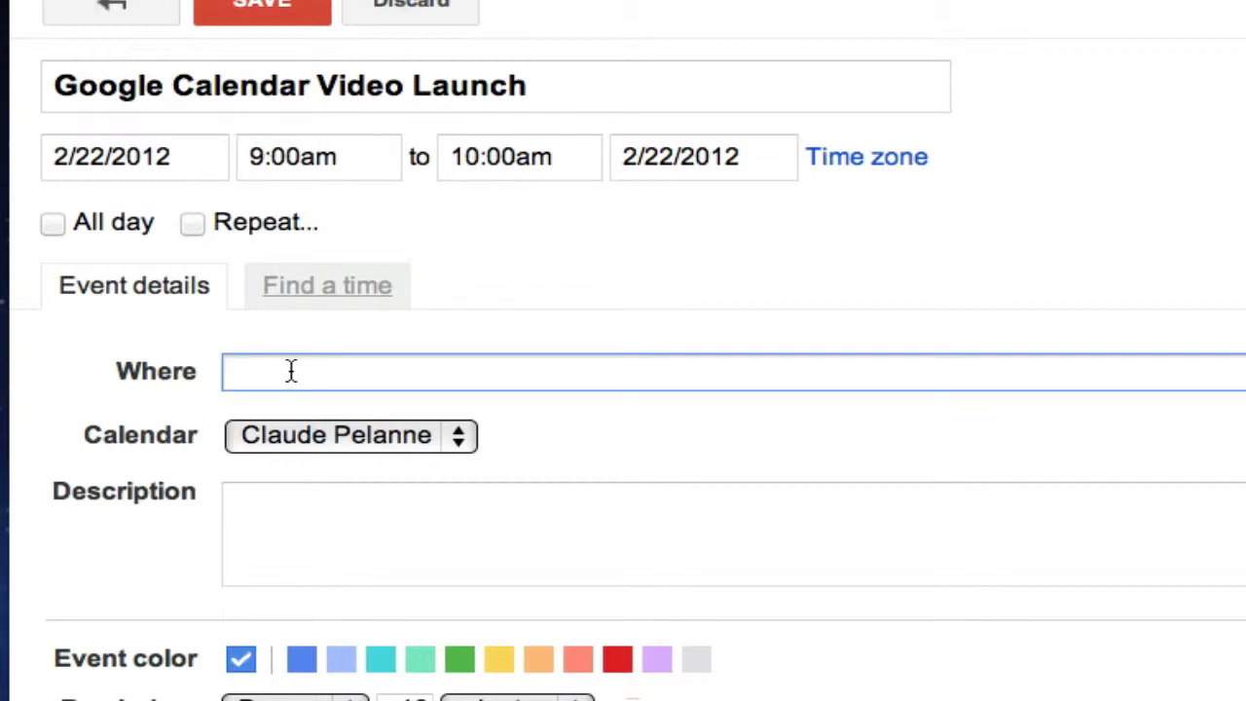
text(Affiliate Startoj)
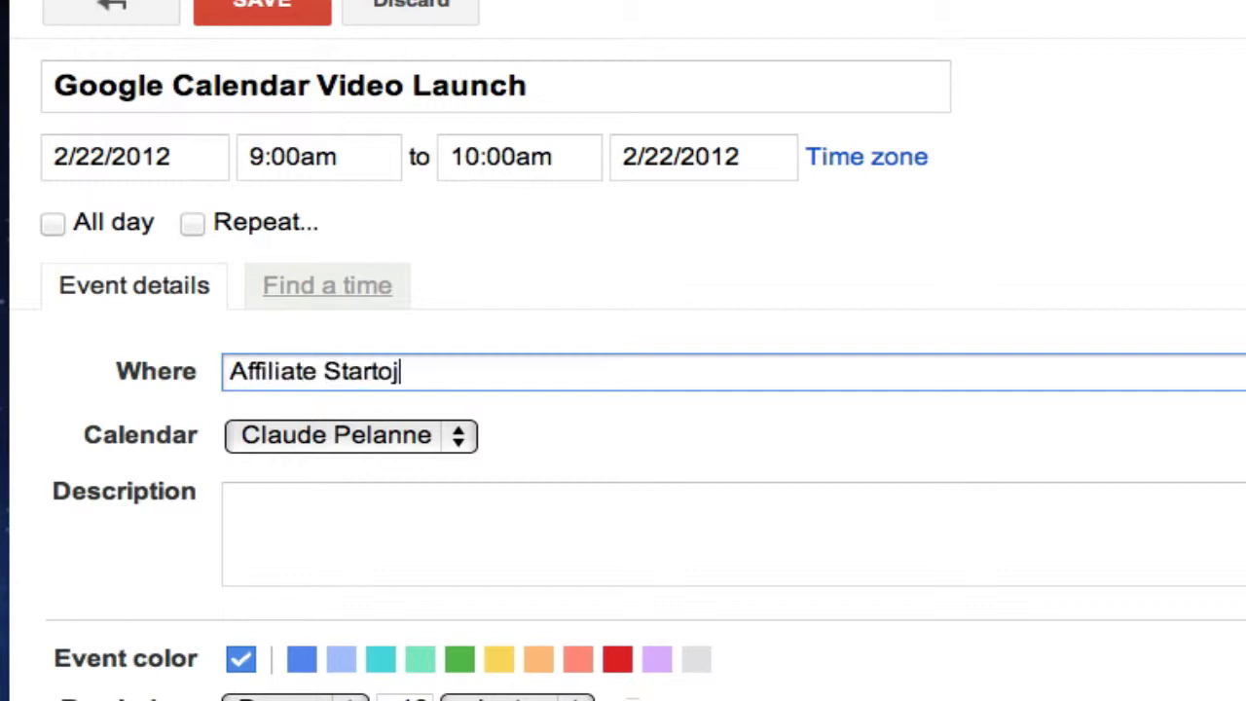
key(BackSpace)
key(BackSpace)
text(o)
key(BackSpace)
text(ing Lo)
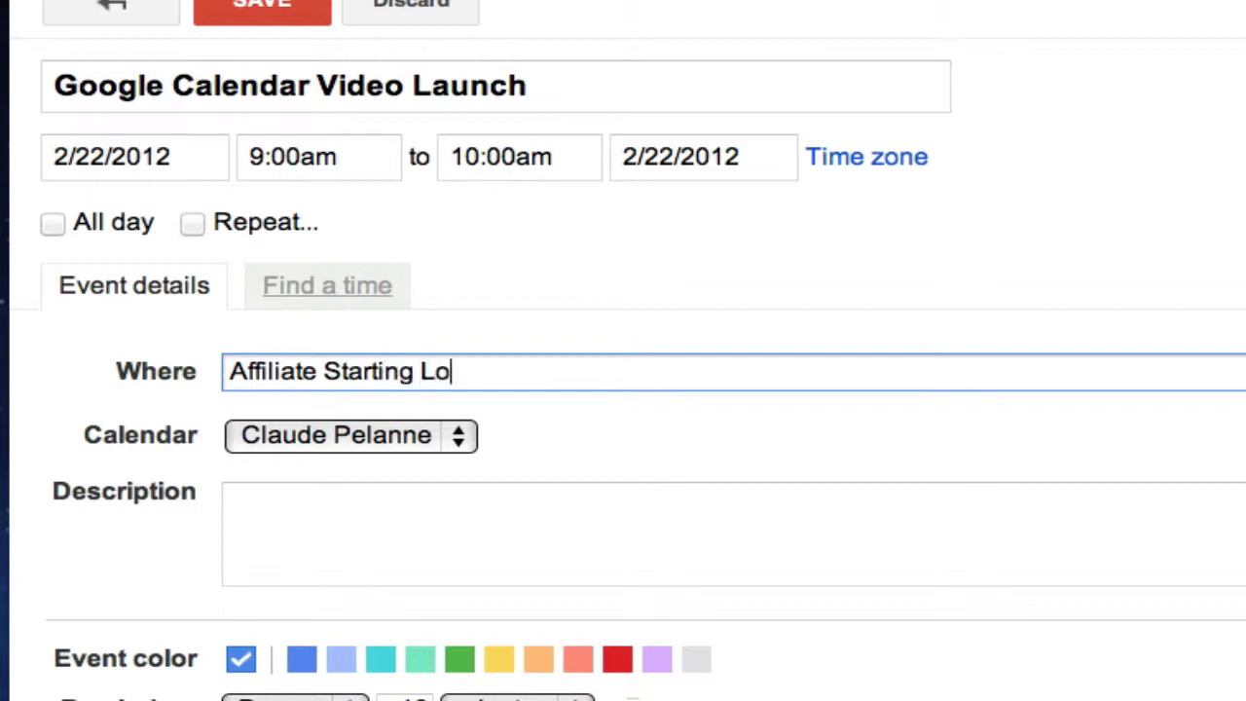
key(BackSpace)
text(ine You)
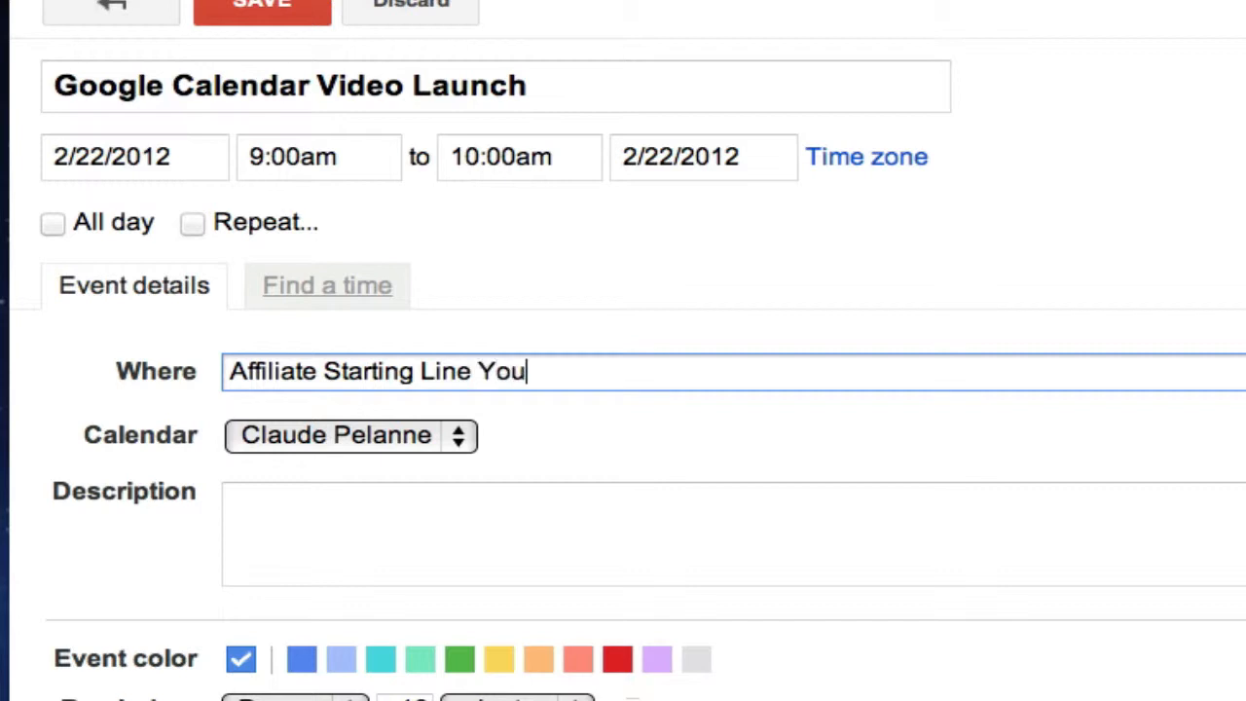
text(Tuve)
key(BackSpace)
key(BackSpace)
key(BackSpace)
text(bv)
key(BackSpace)
text(e C)
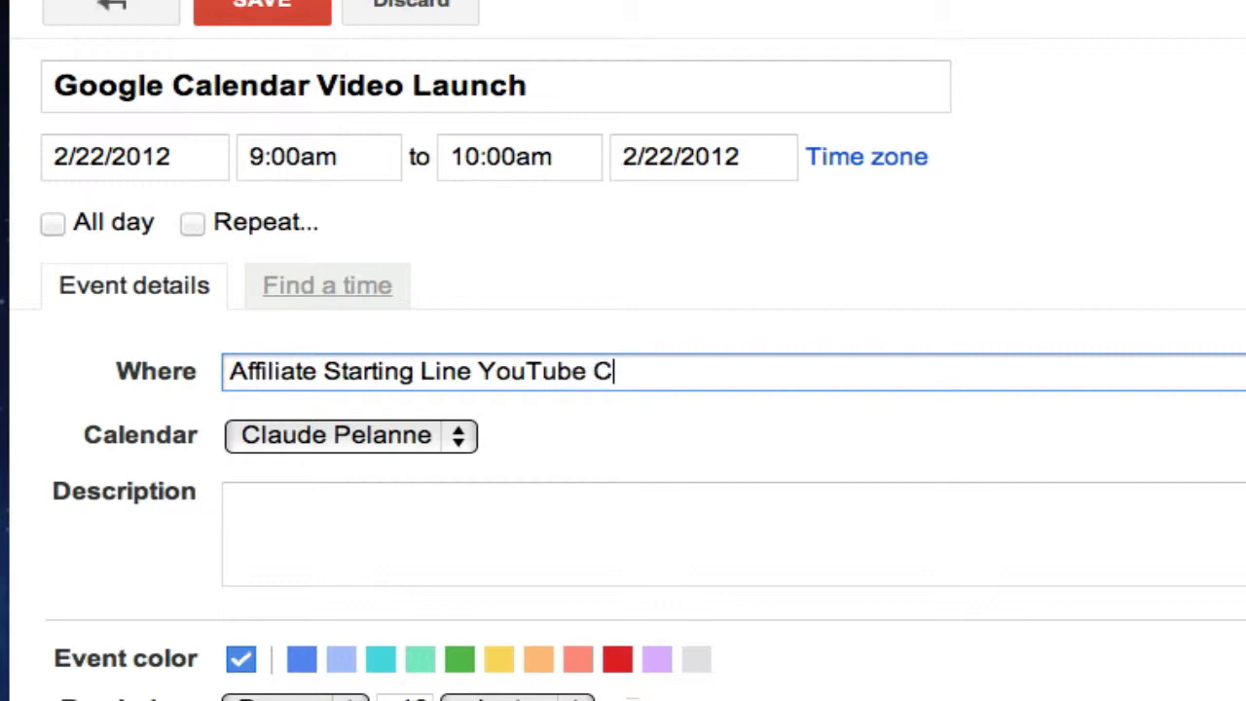
text(hannel)
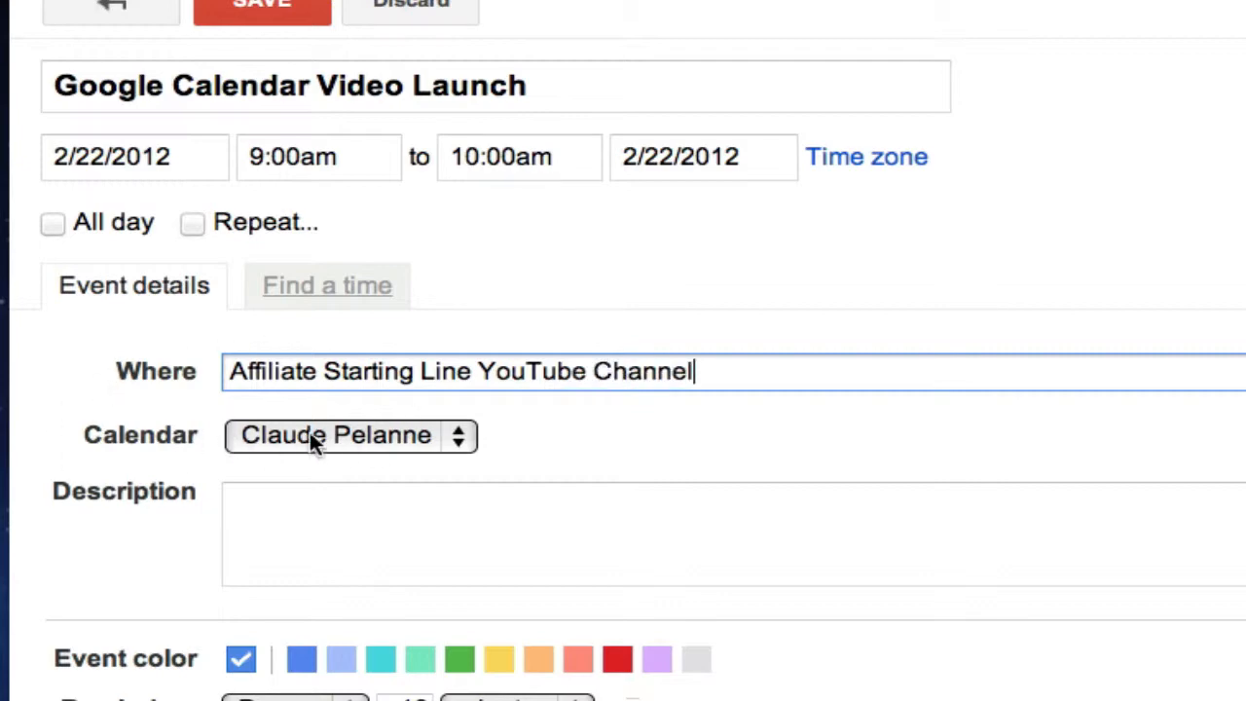
- Check the calendar choices without changing the selection, and copy the event title into the description
click(460, 439)
click(460, 439)
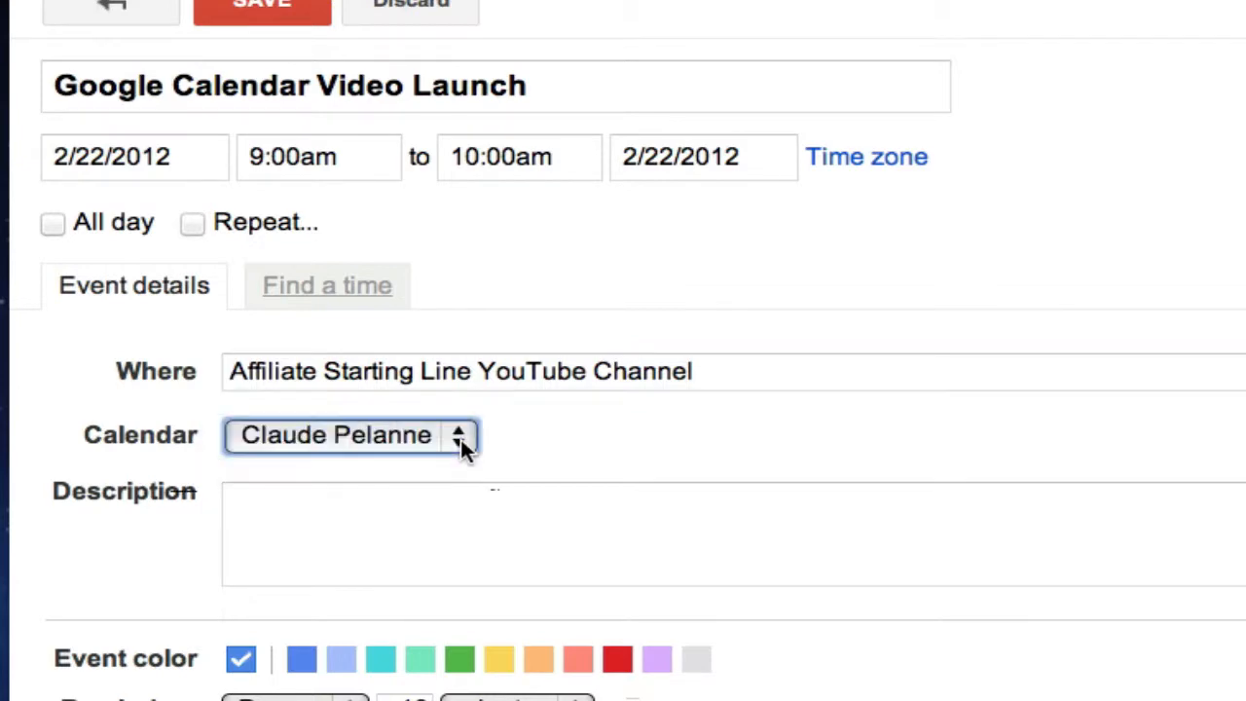
click(253, 496)
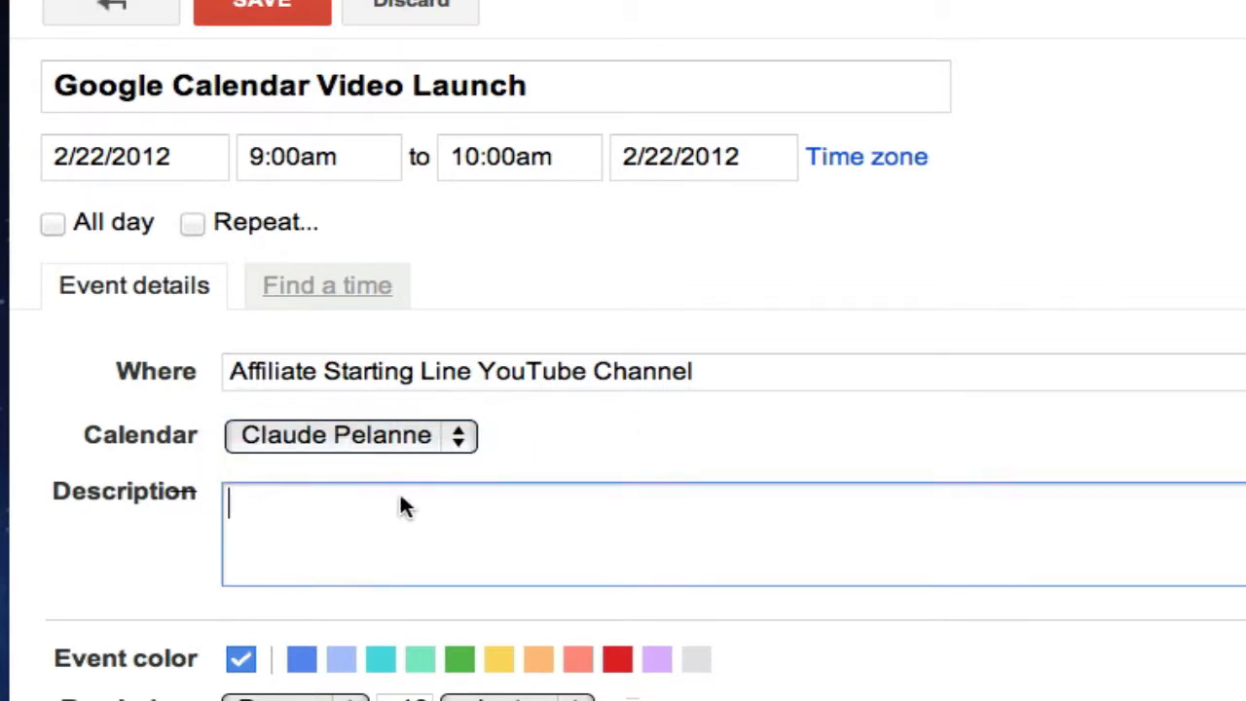
click(531, 80)
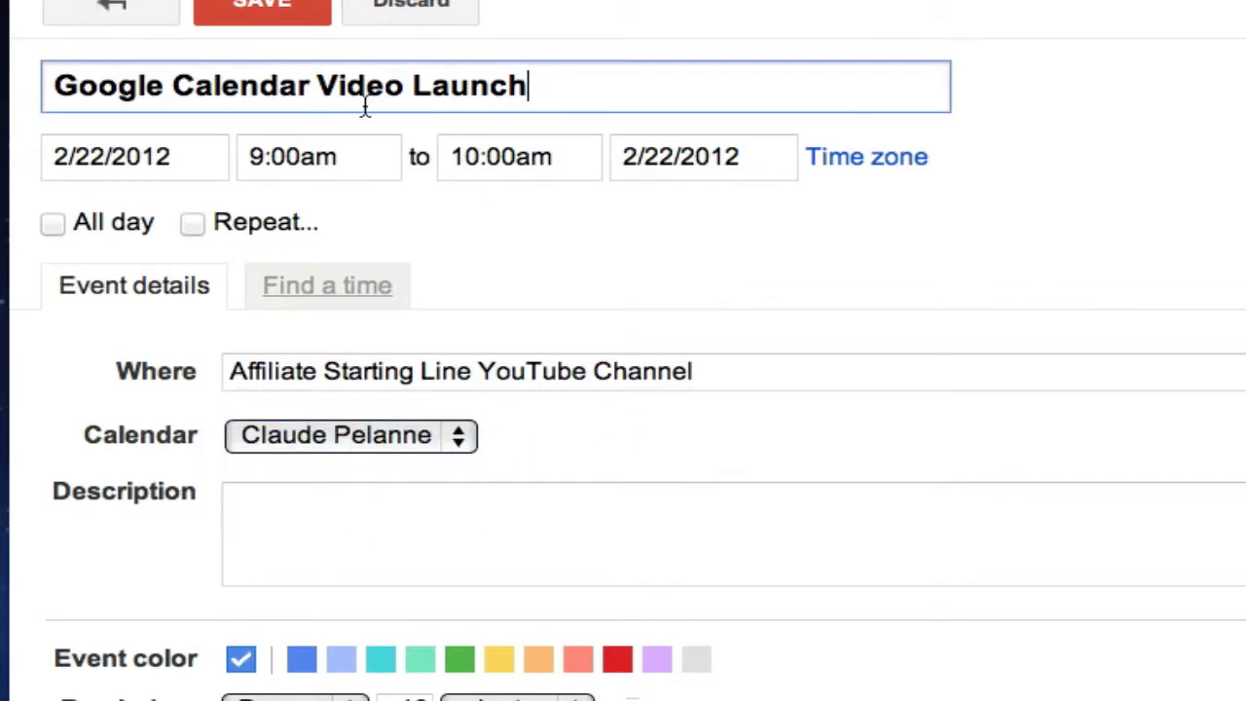
drag(140, 84, 41, 76)
key(super+c)
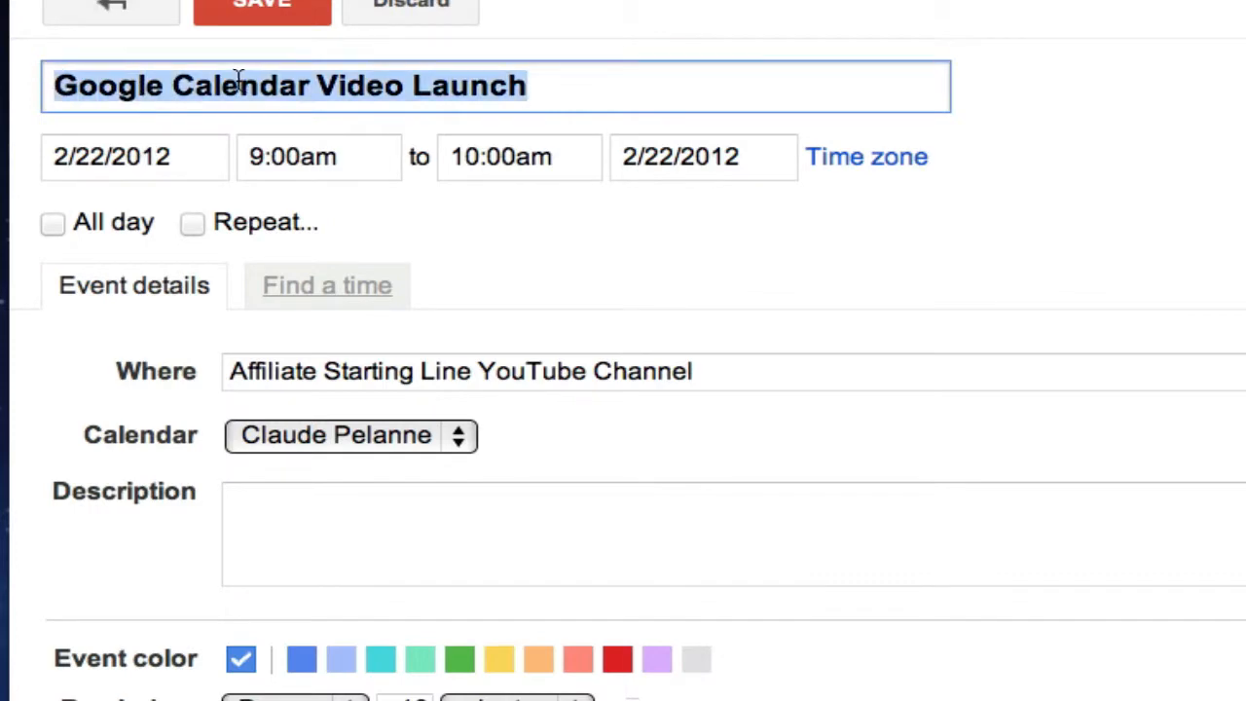
click(276, 514)
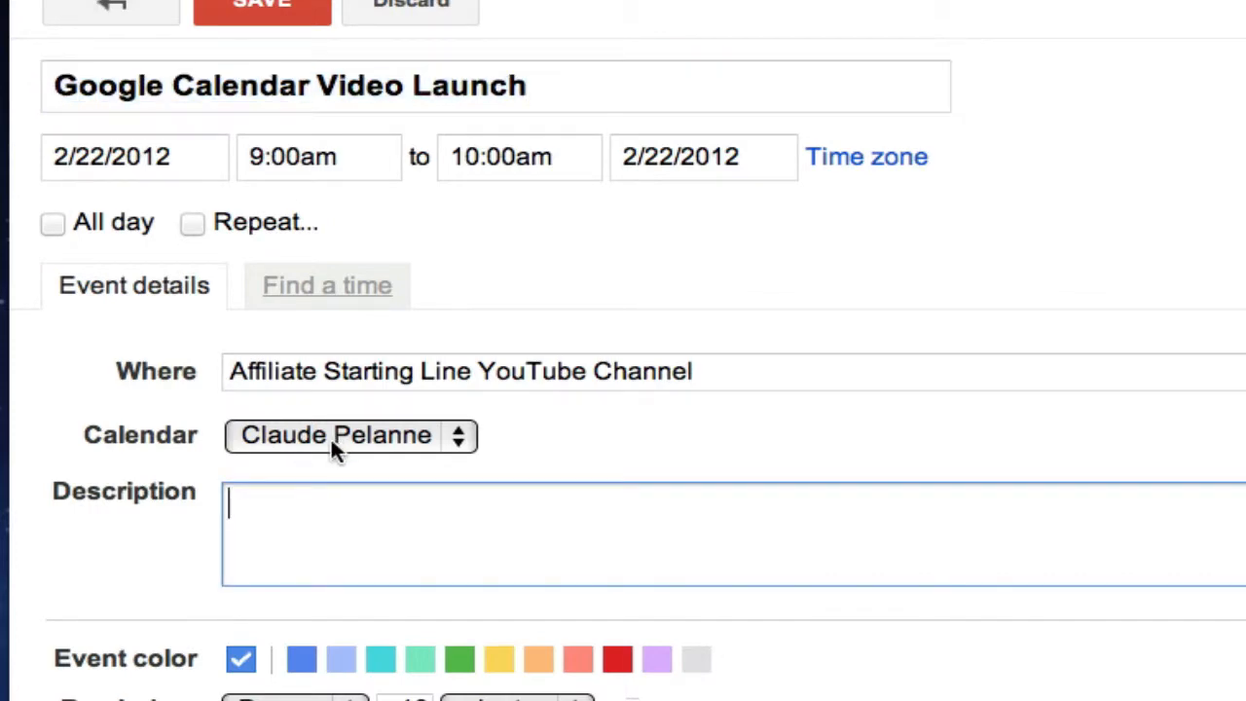
key(super+v)
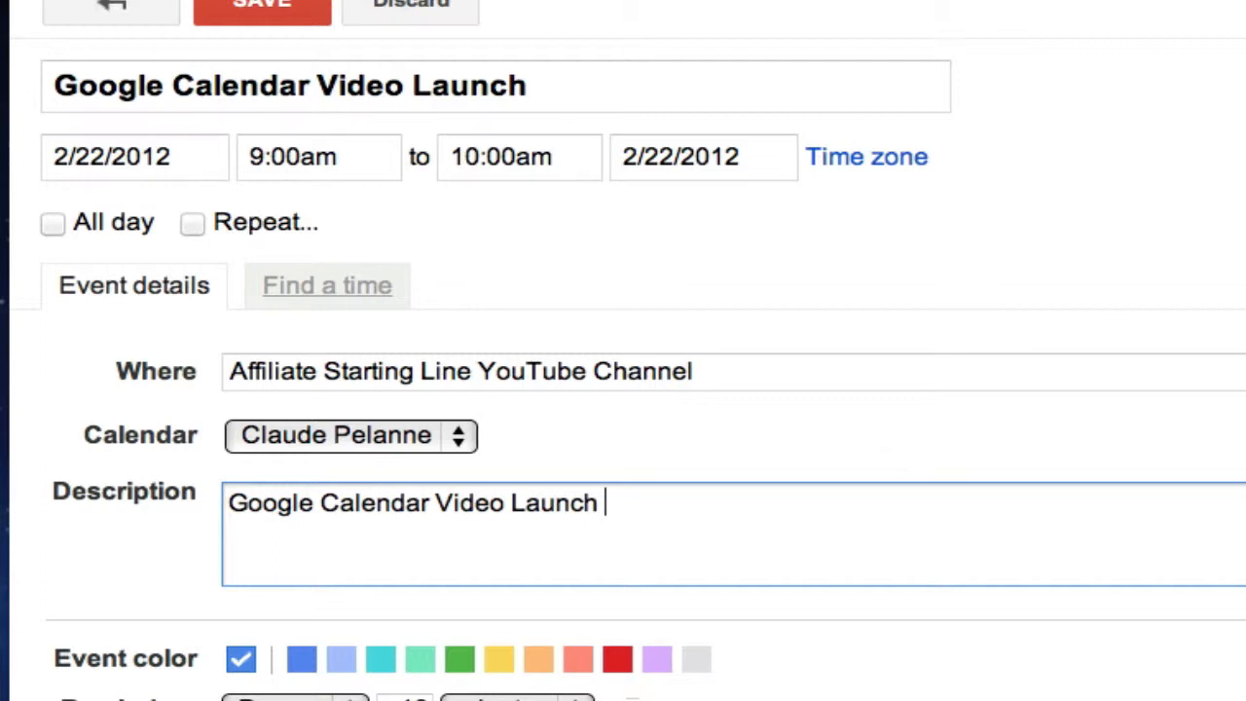
- Extend the description after the copied title with "- How to Optimize Your Event in Google Calendar."
text(- h)
key(BackSpace)
text(How to Op)
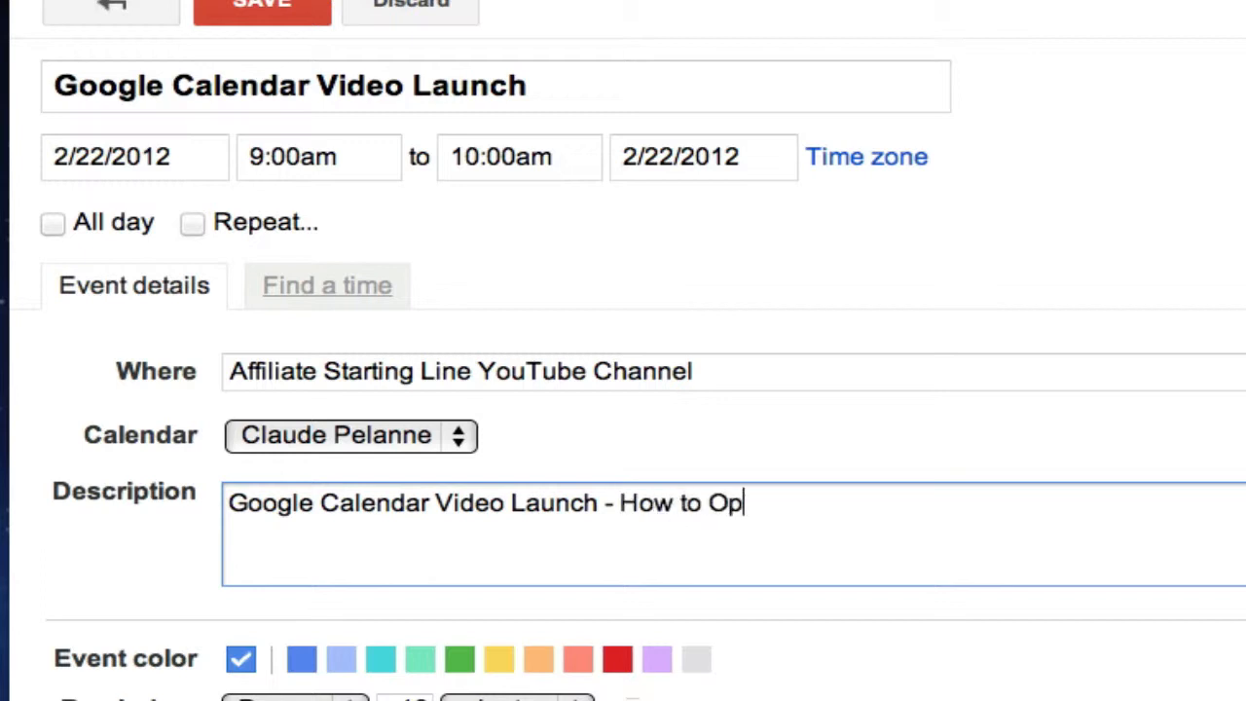
text(timiz)
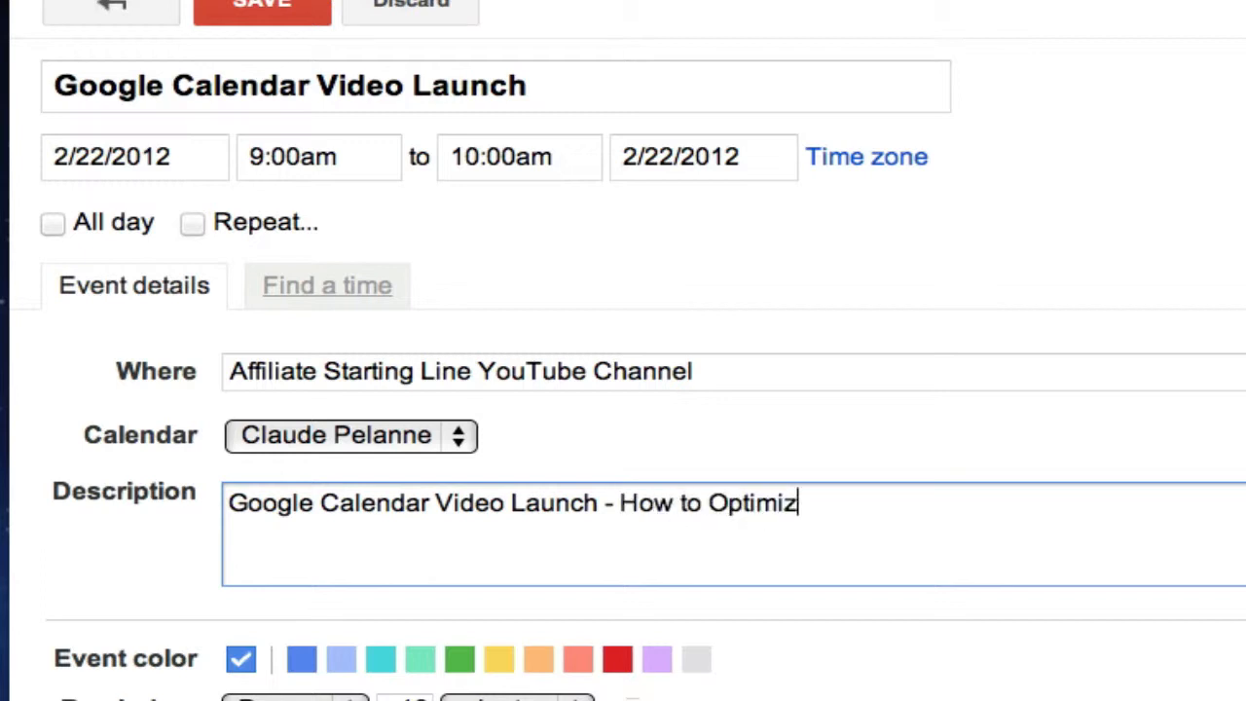
text(e Your )
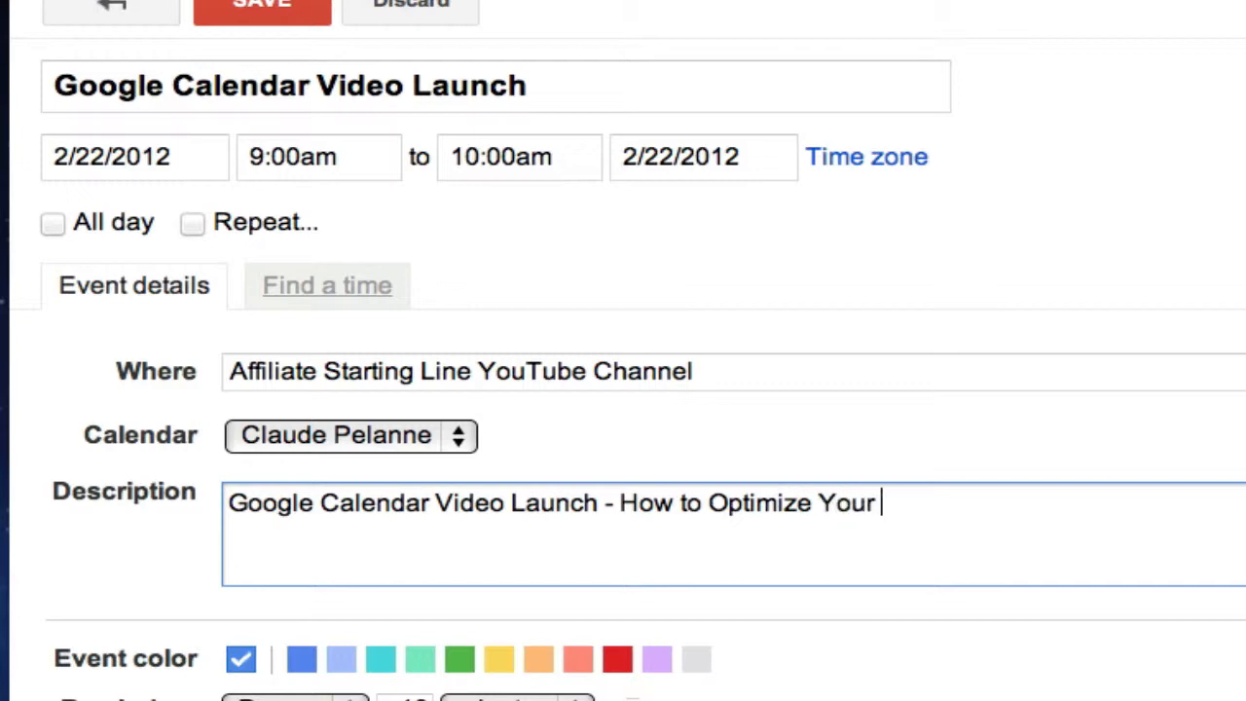
text(Event i)
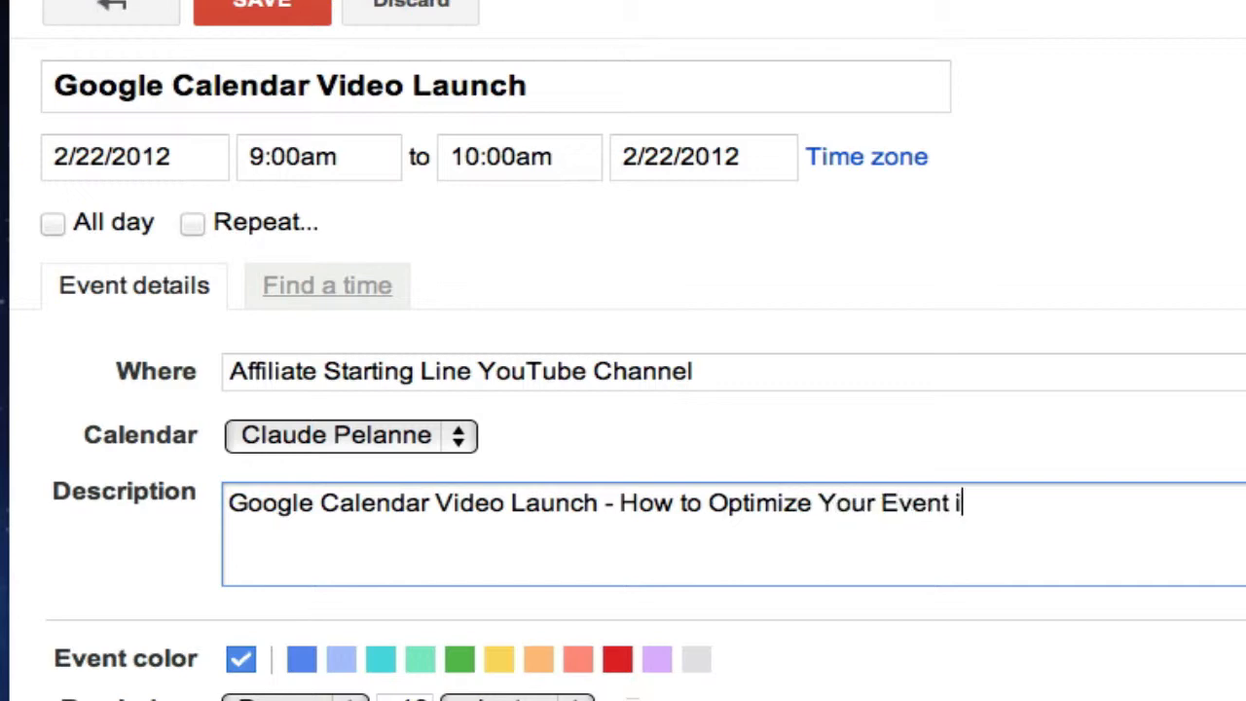
text(n Google Ca)
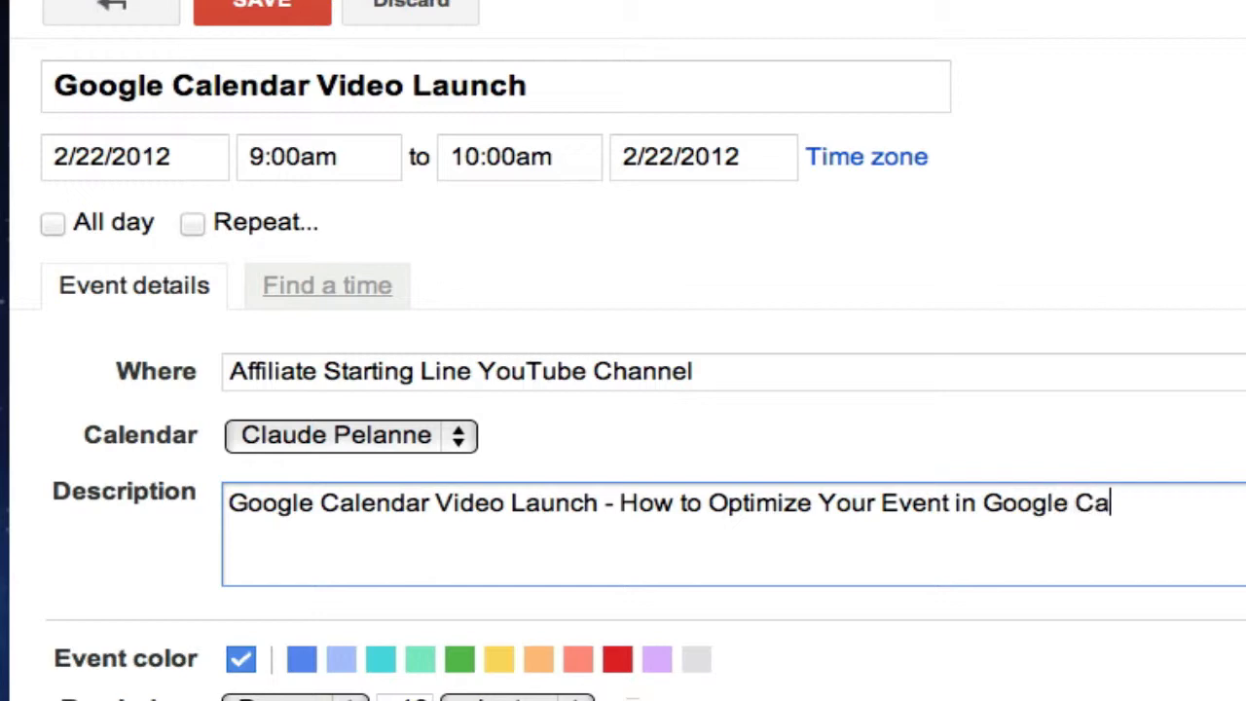
text(lendar.)
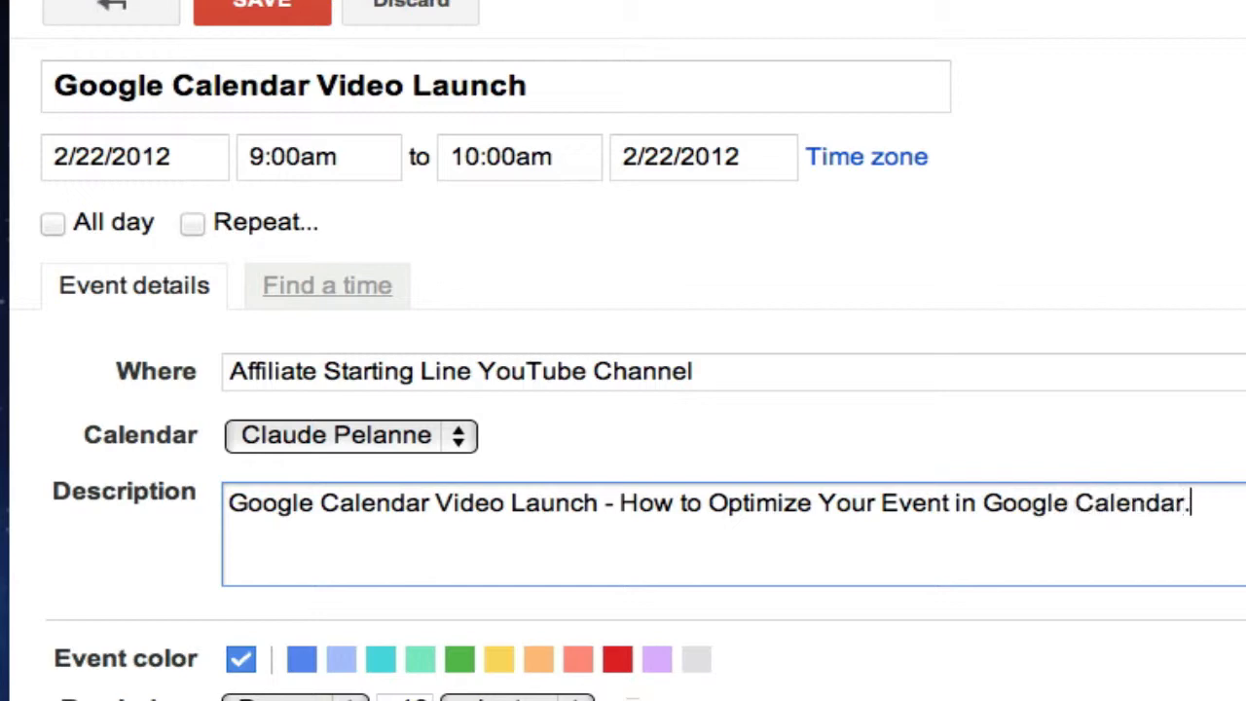
key(Return)
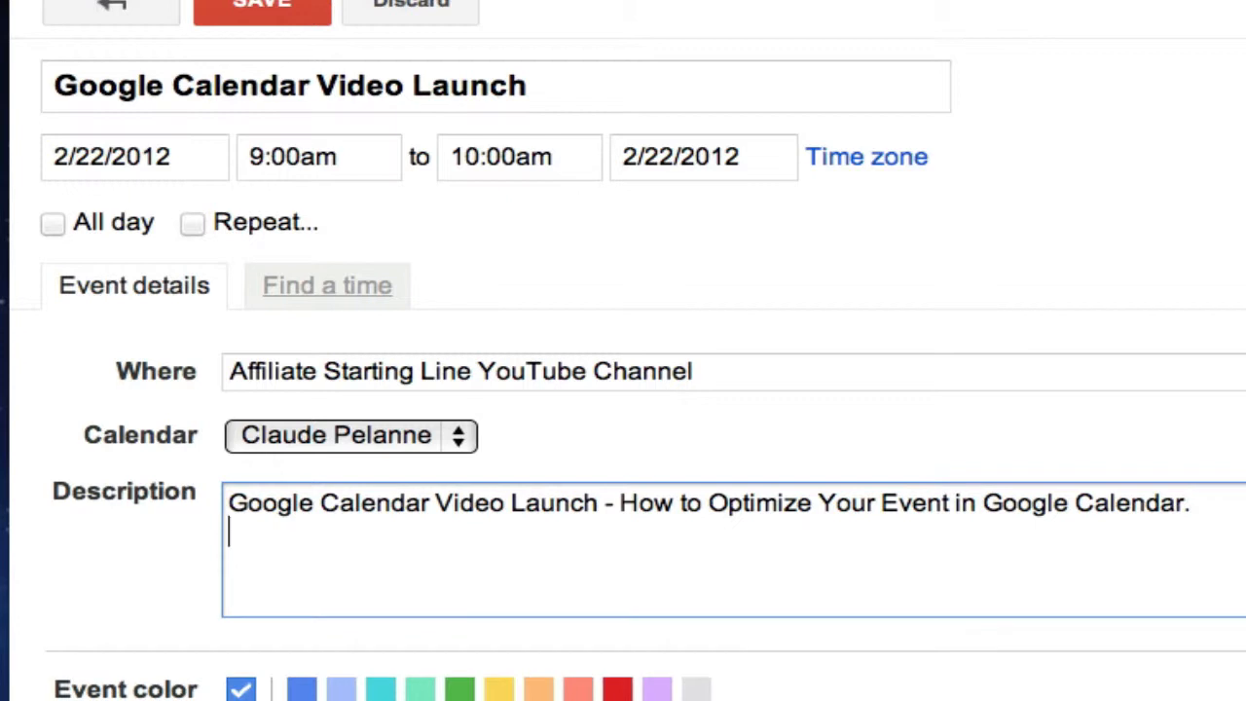
text(http://)
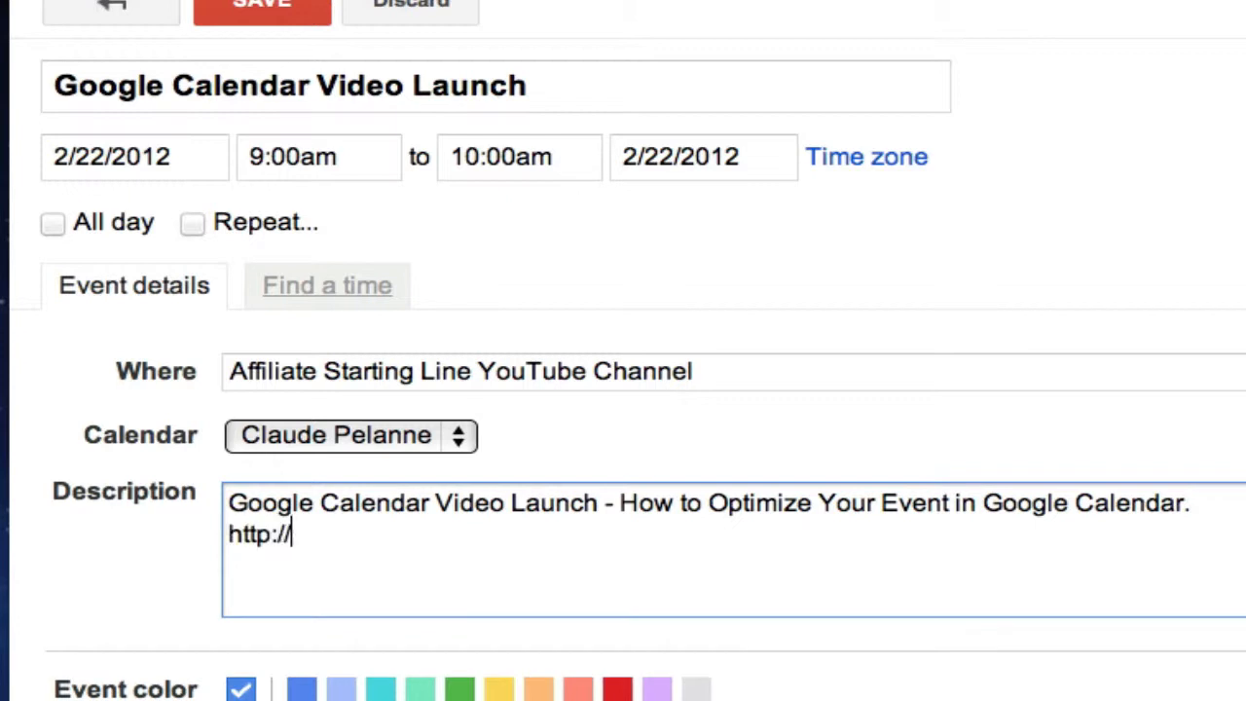
text(Affiliate)
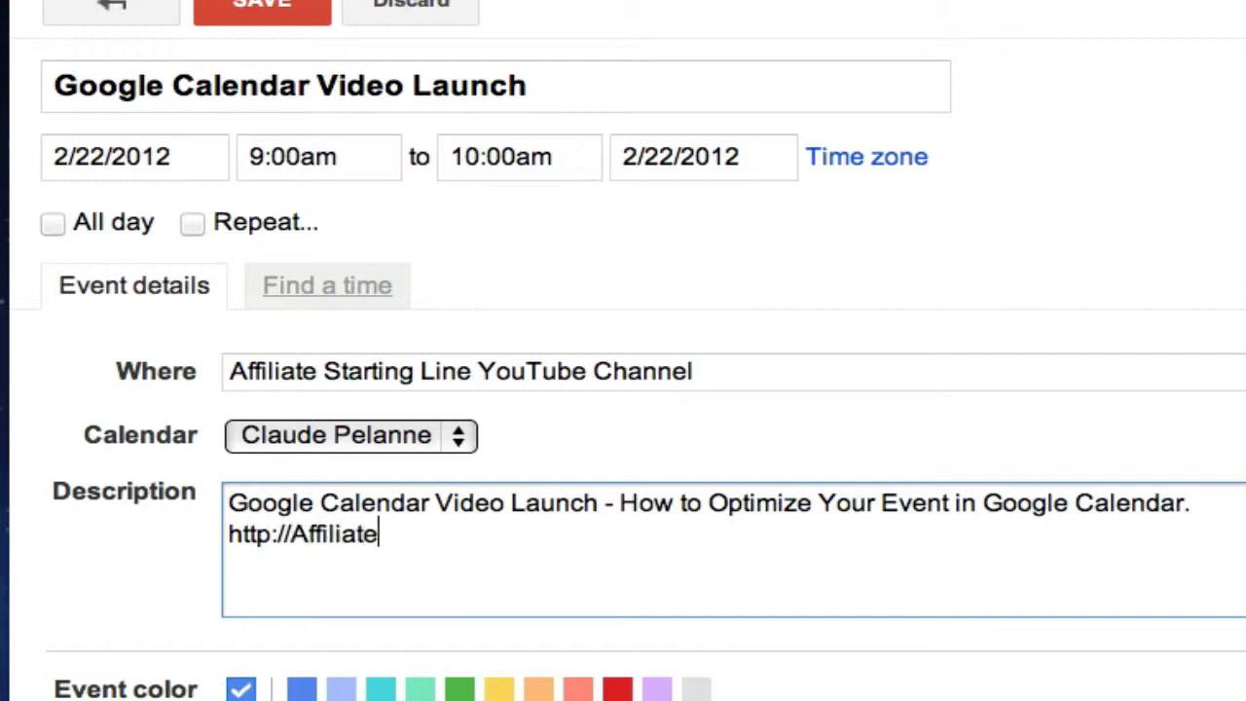
text(Starting)
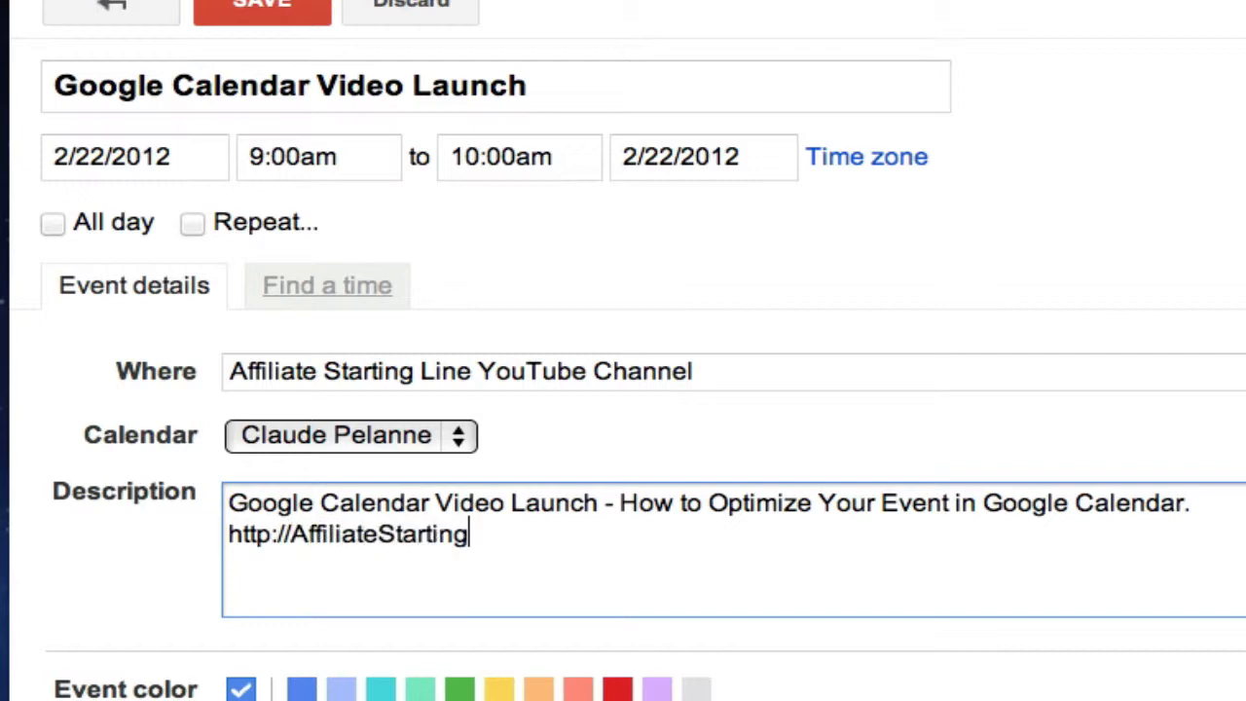
text(Line.com)
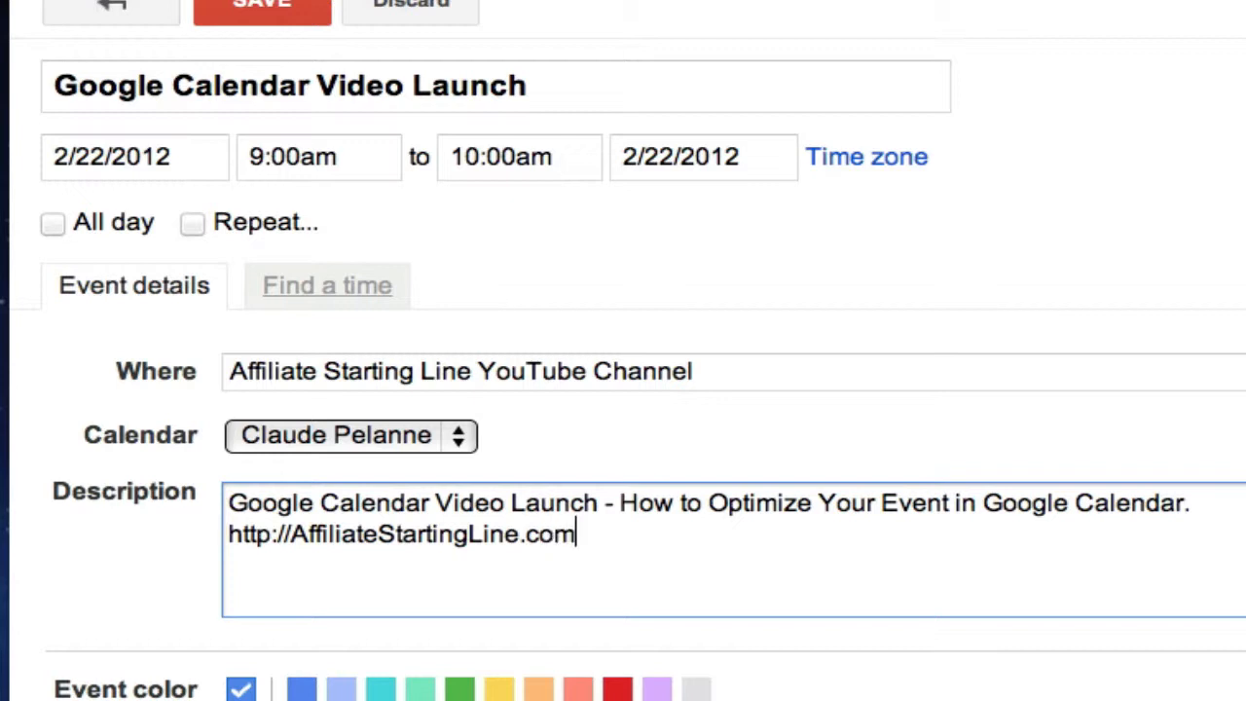
key(Return)
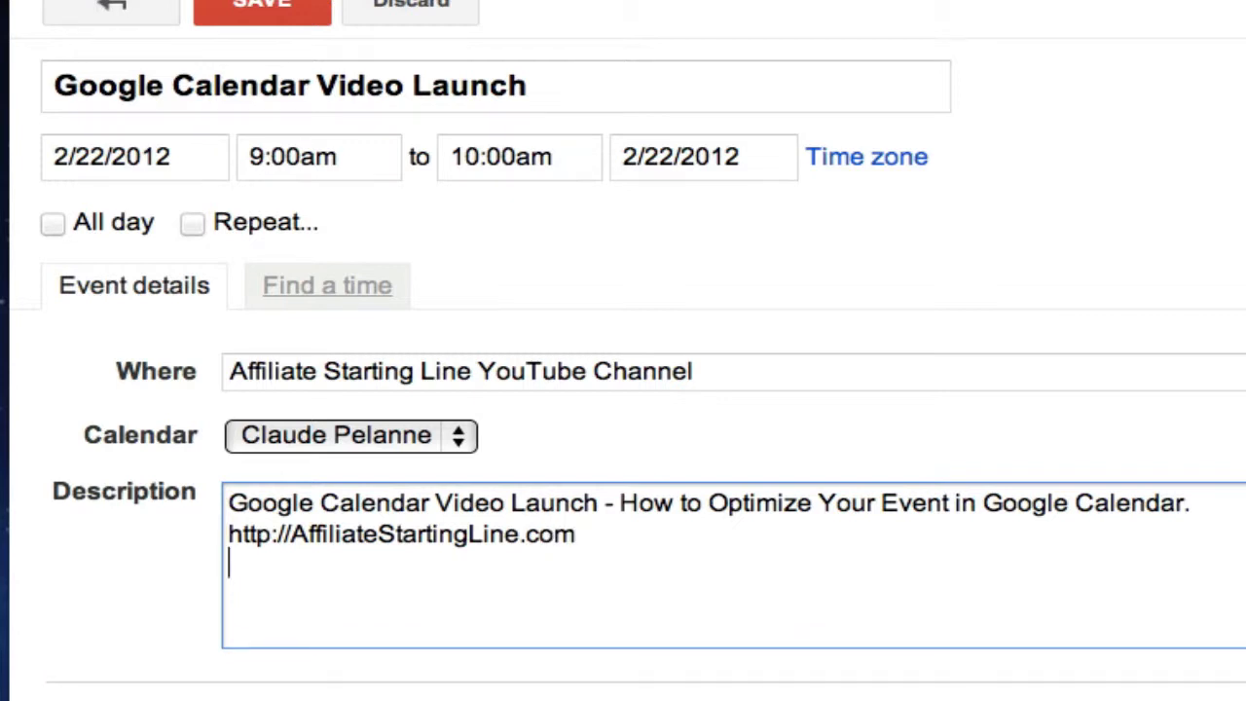
text(http:)
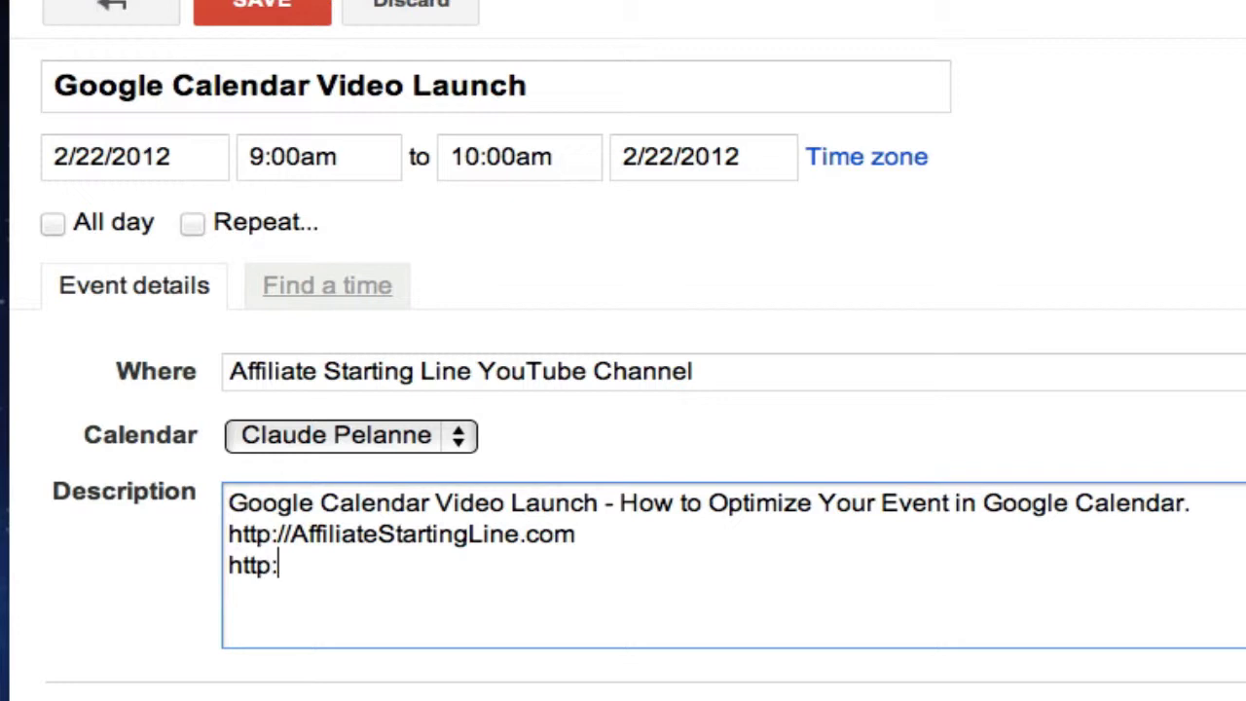
text(//www.youtu)
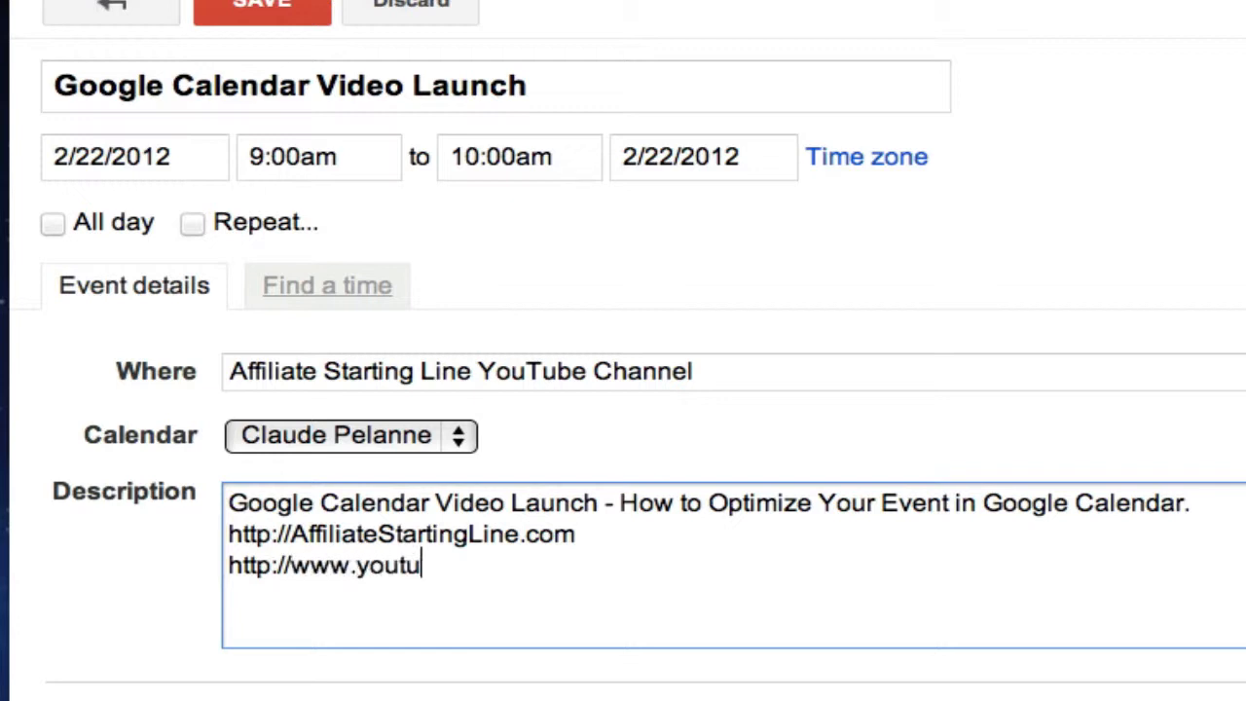
text(be.com)
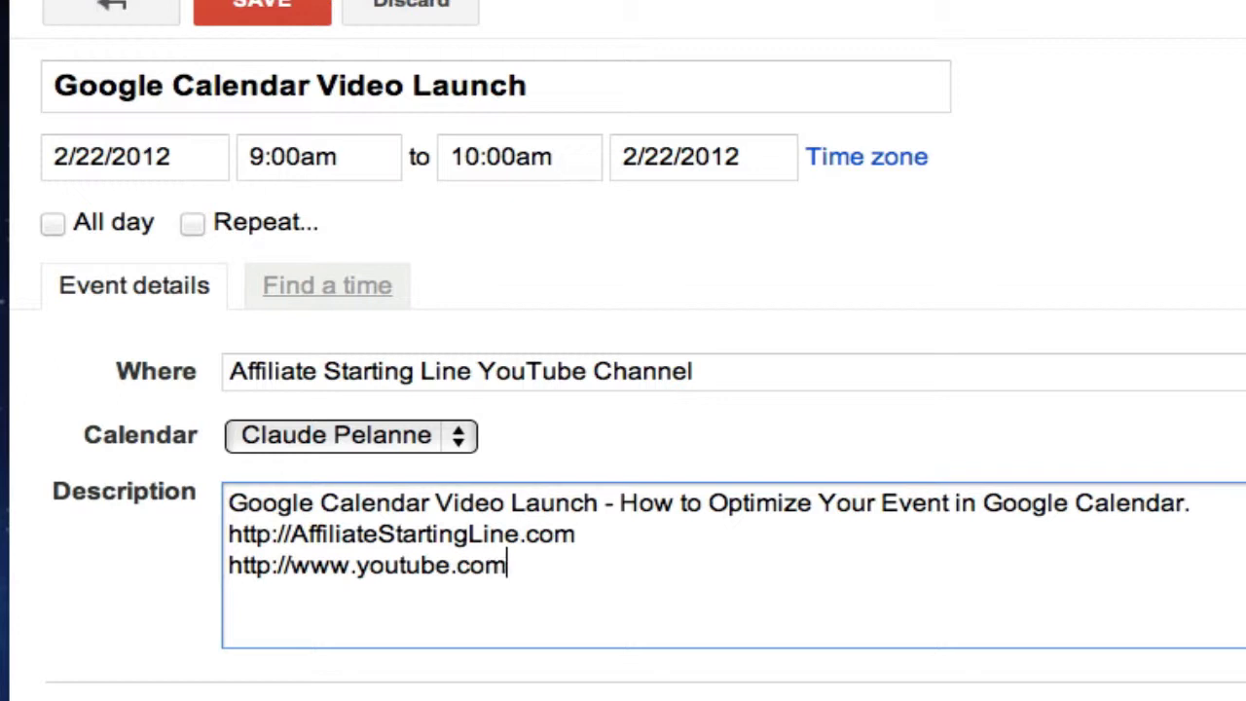
text(/claude)
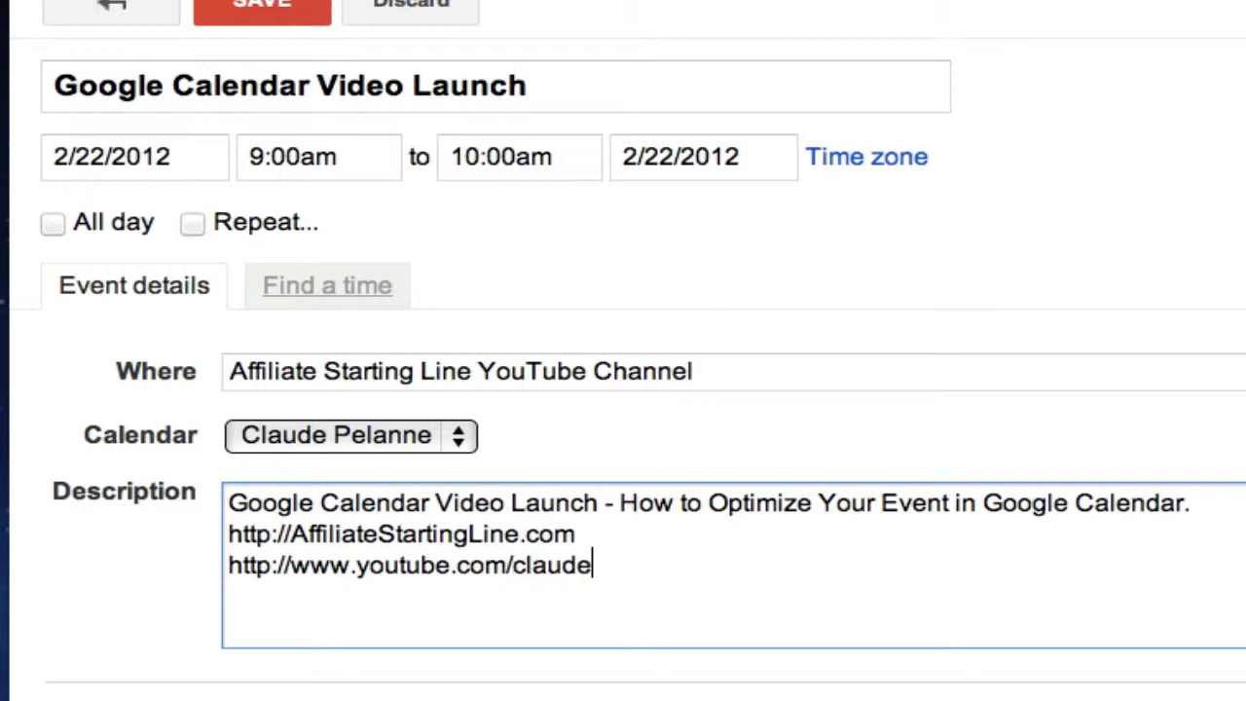
key(BackSpace)
key(BackSpace)
key(BackSpace)
text(udepelanne)
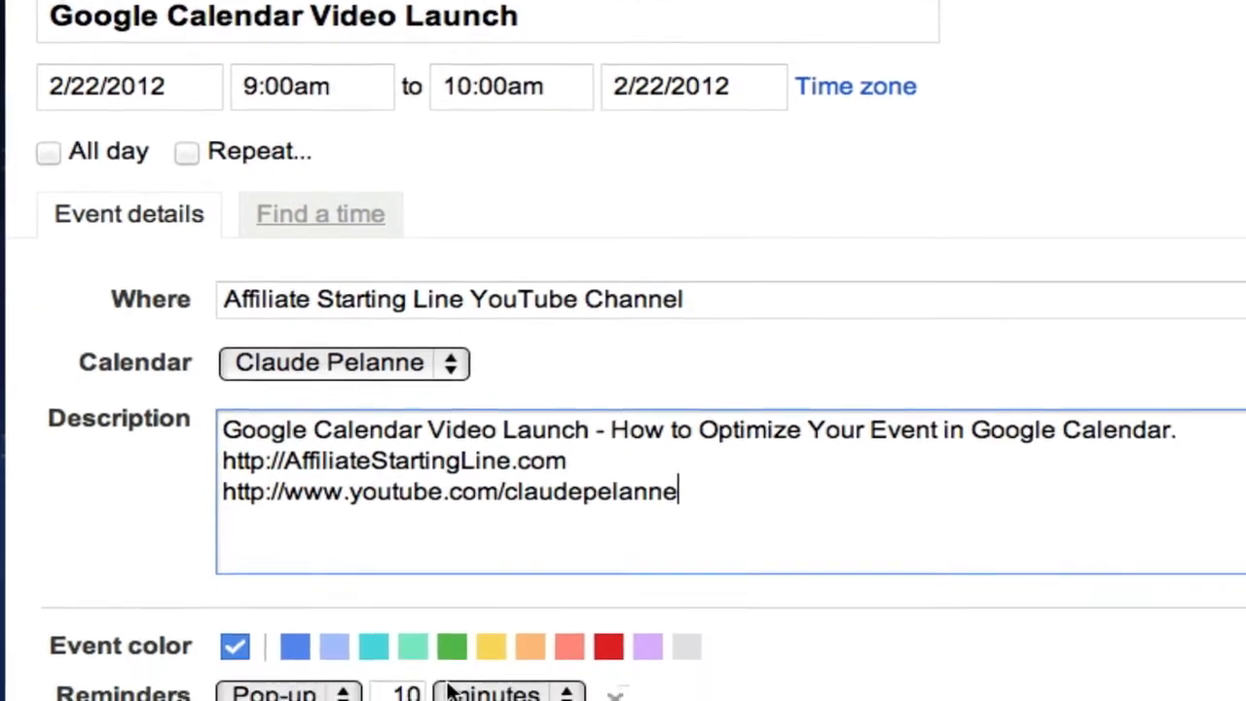
- Keep the event's reminder type as Pop-up and set its privacy to Public
click(331, 516)
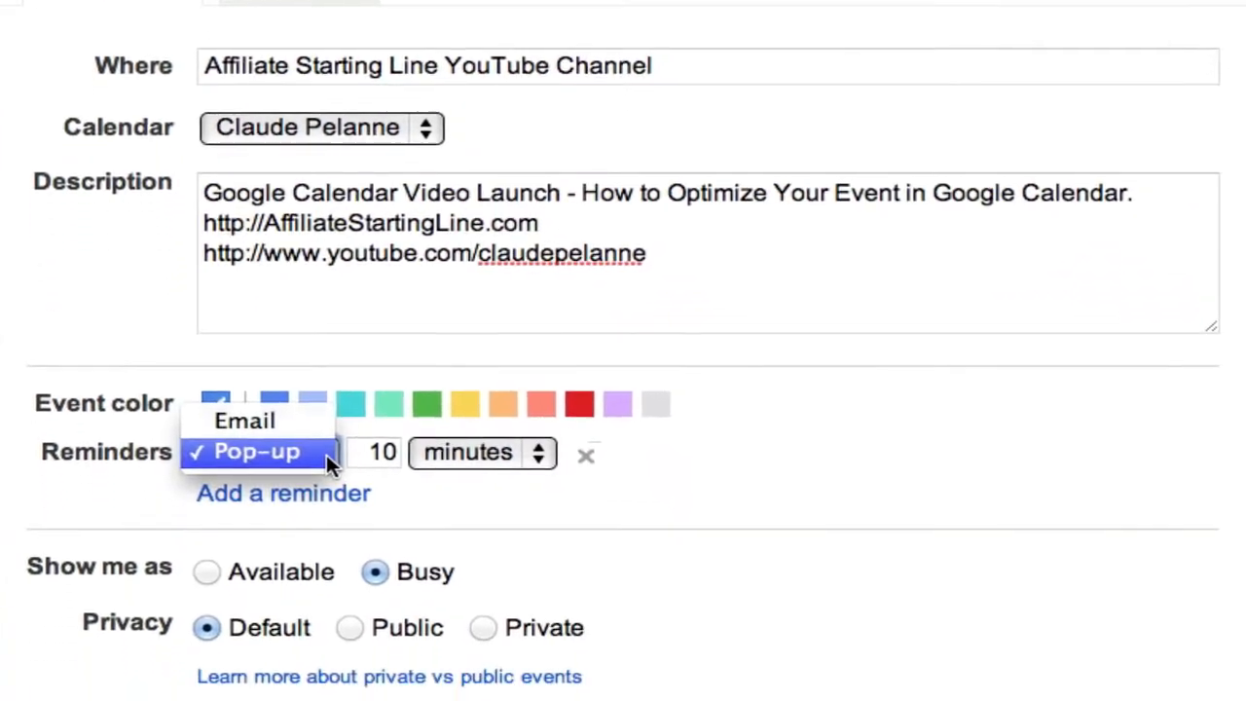
click(327, 514)
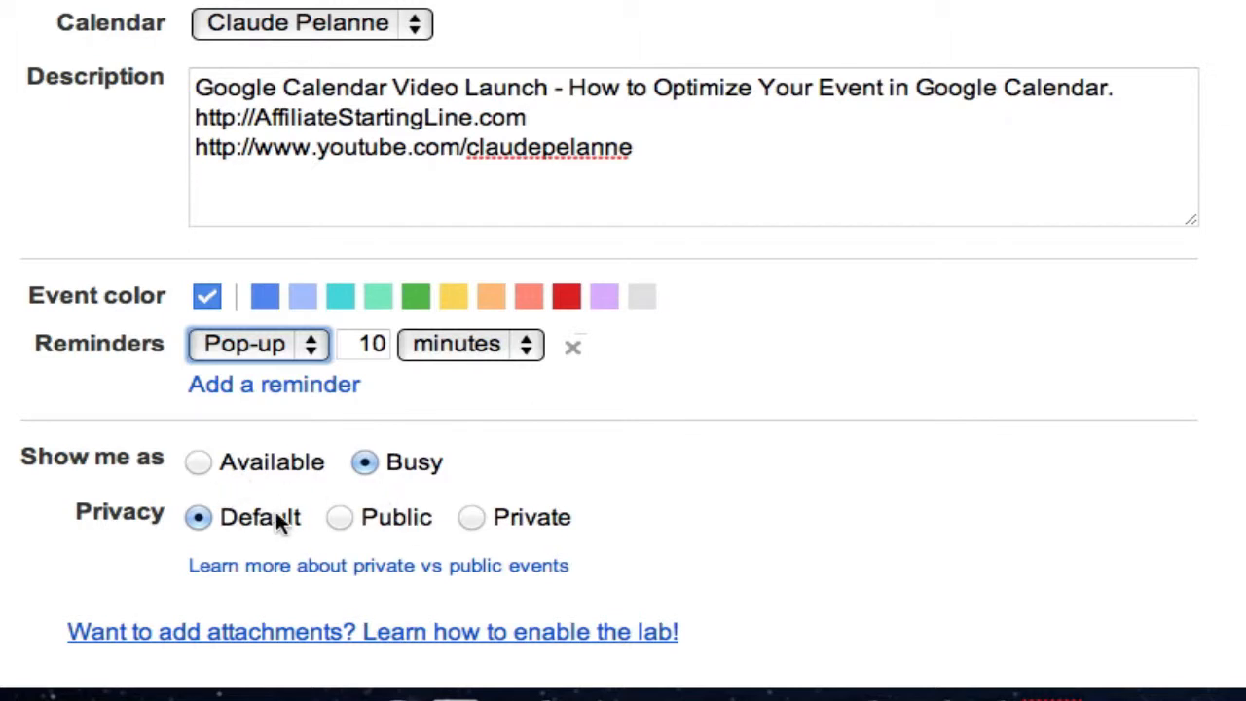
click(340, 517)
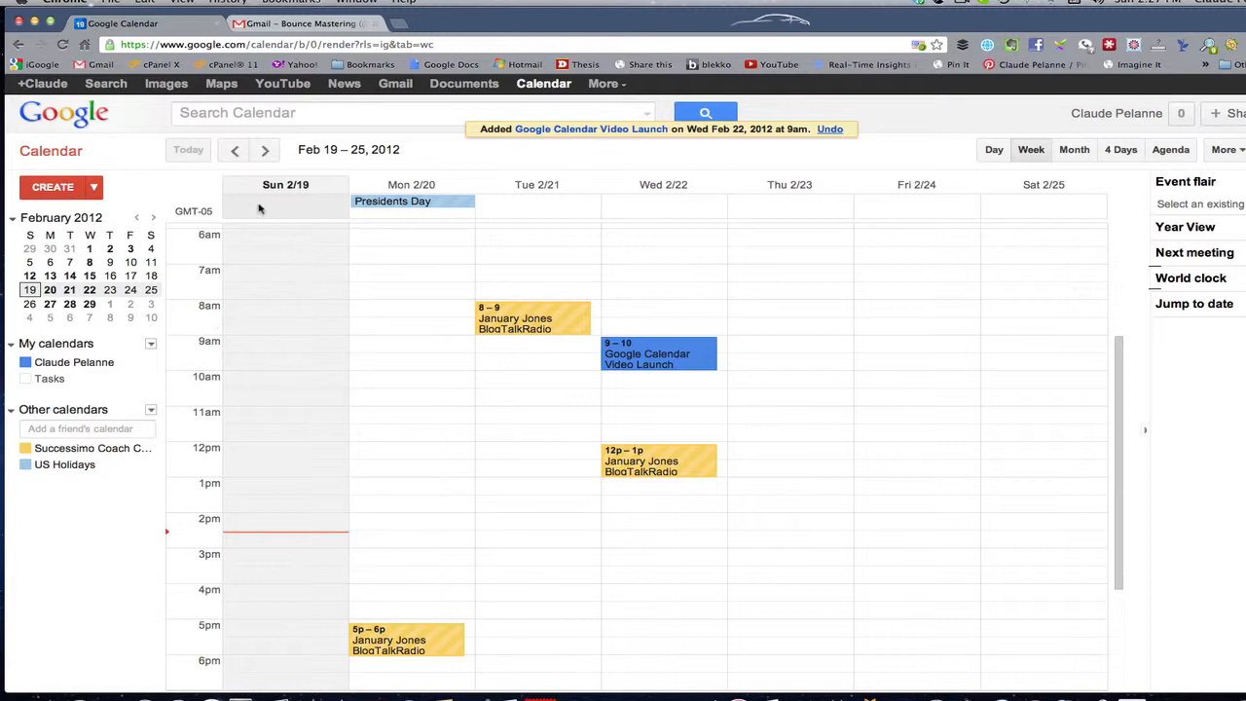
- Switch to Gmail and start a new calendar event from the open Twitter follower message
click(285, 23)
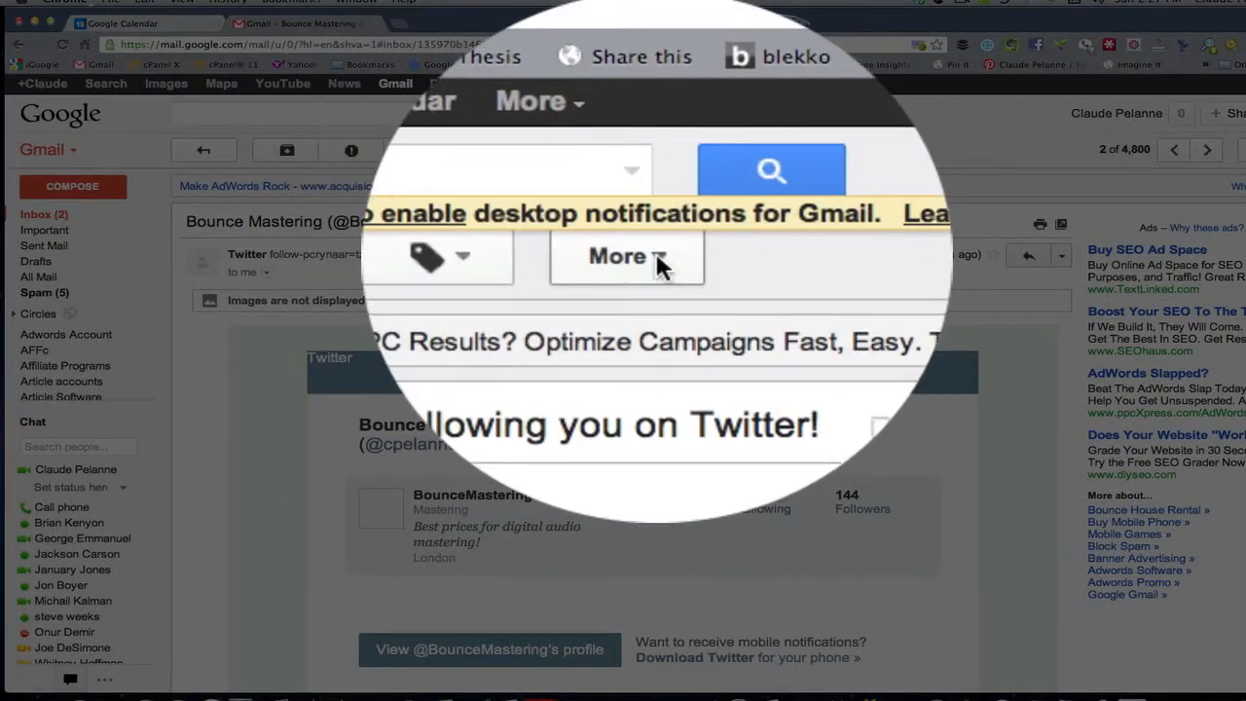
click(646, 239)
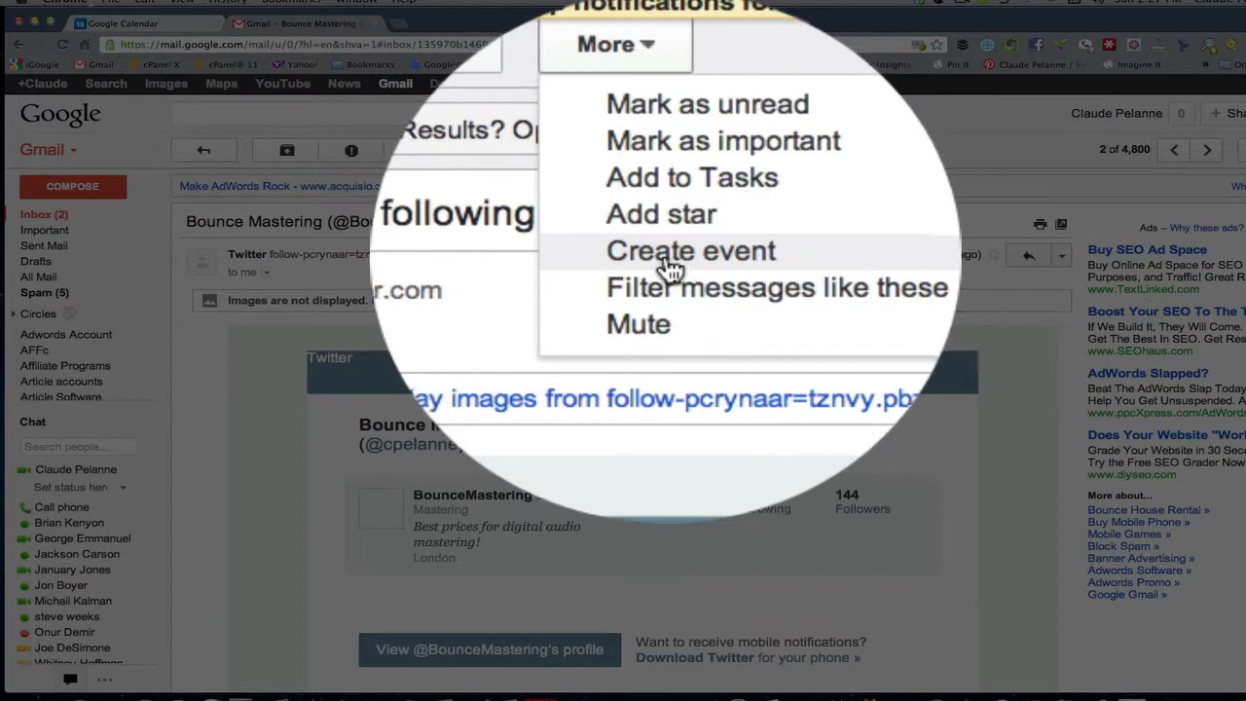
click(675, 252)
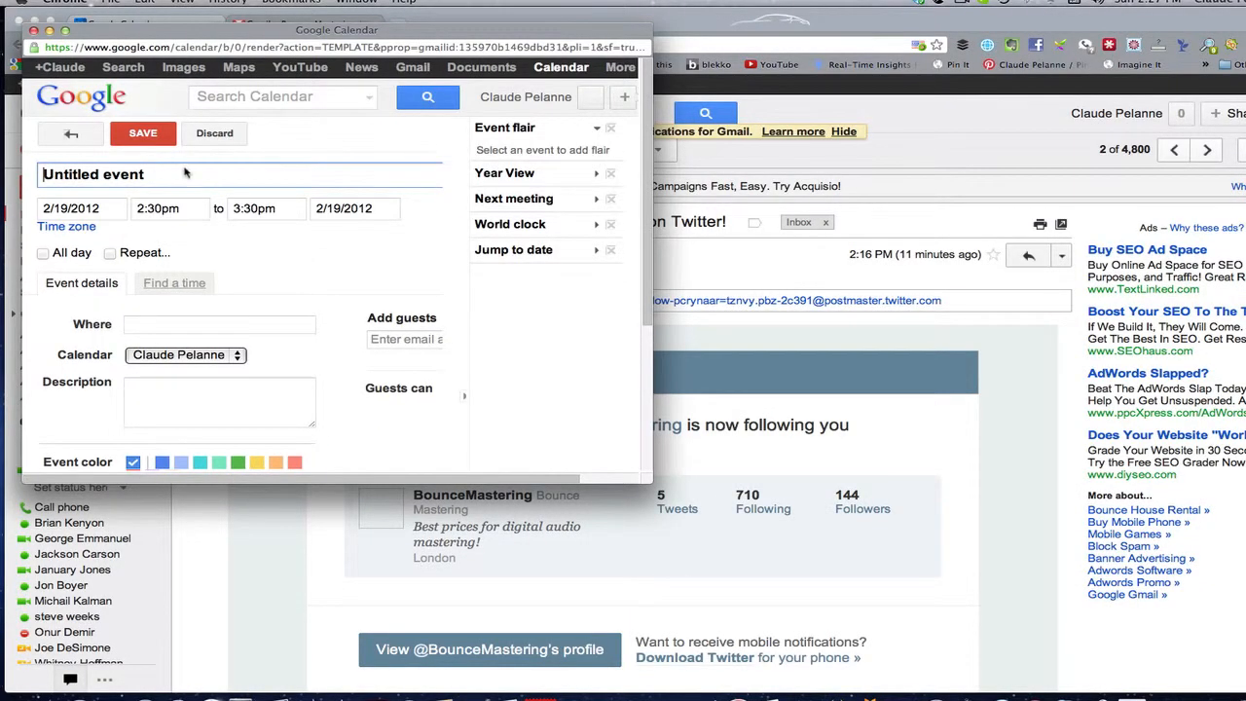
- Replace the placeholder title of the event started from the message with "Twitter Launch"
drag(164, 172, 59, 172)
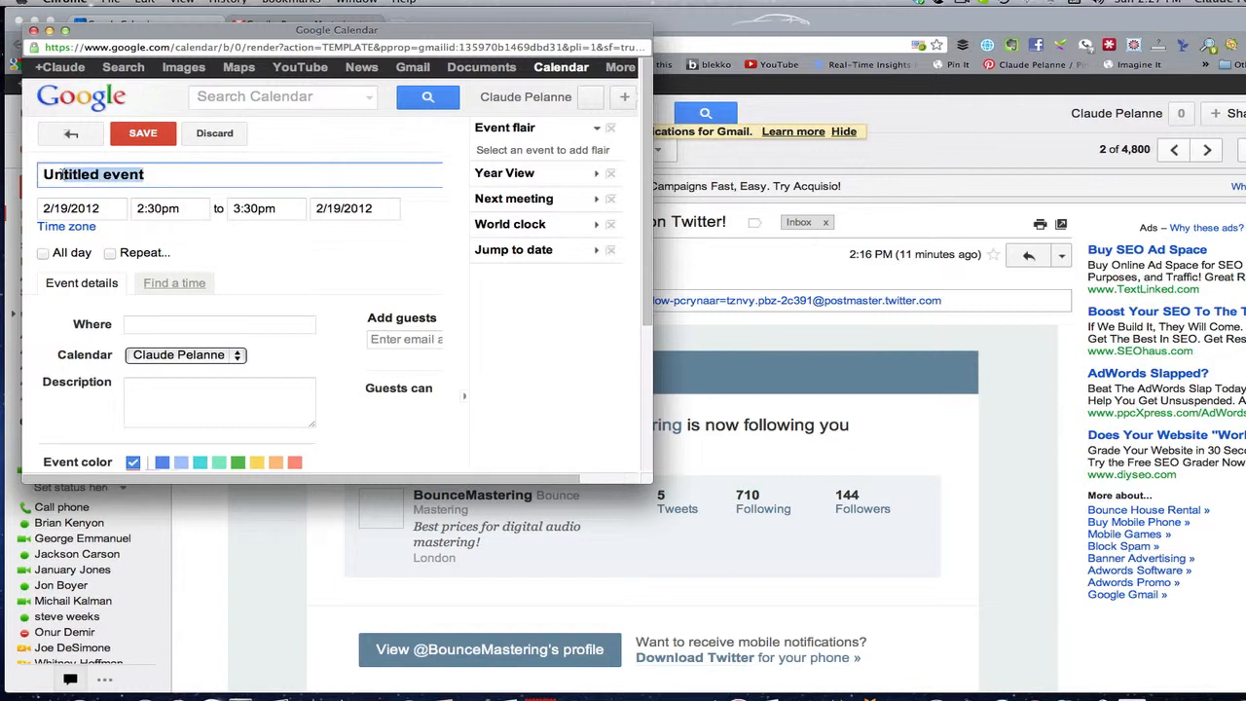
key(BackSpace)
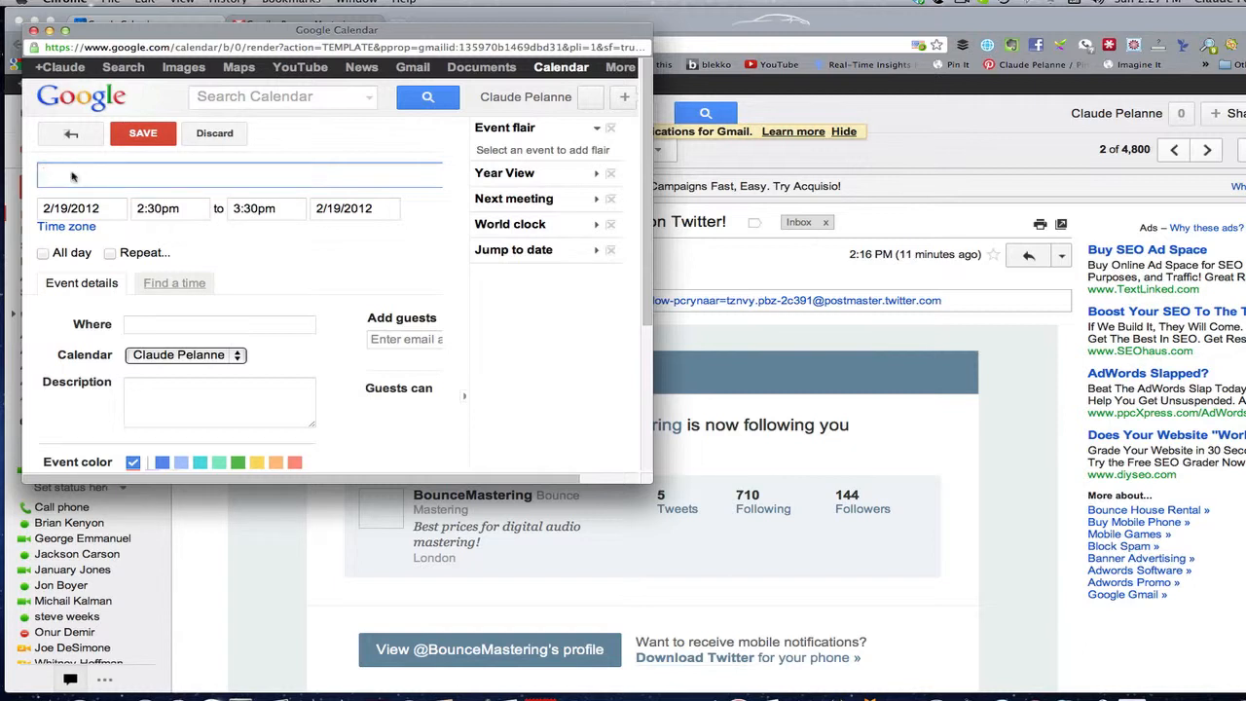
text(Twitter Launch)
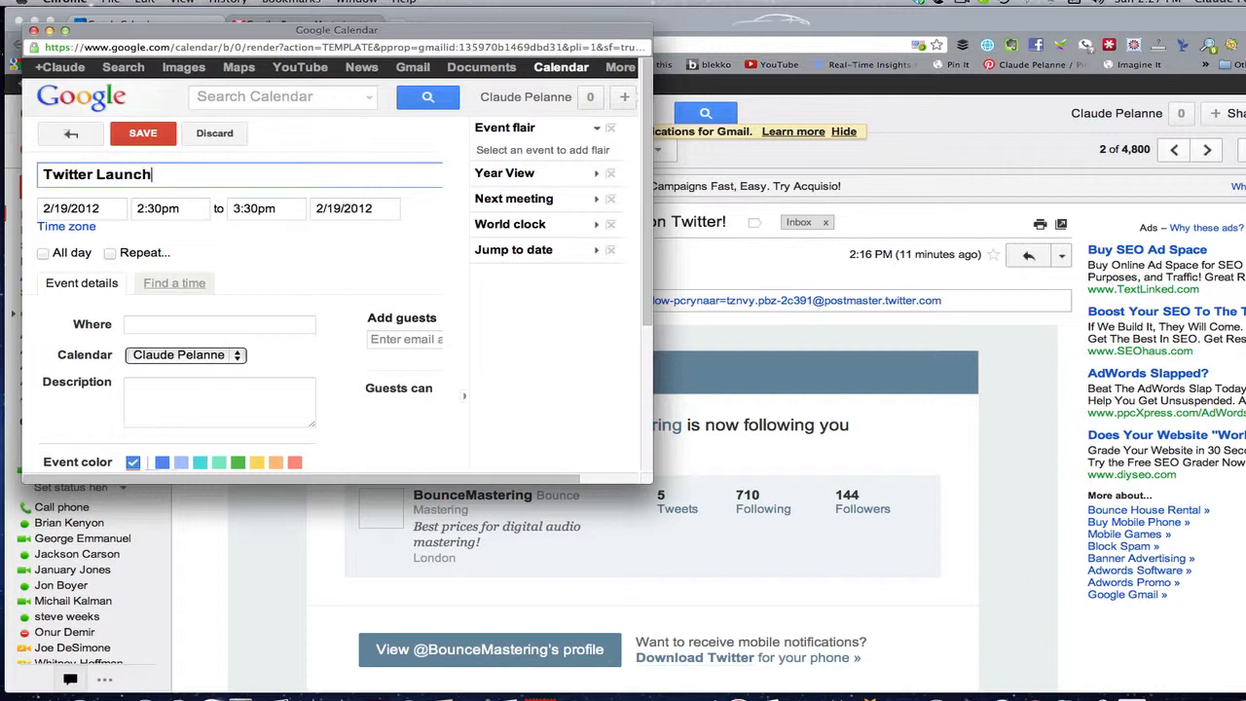
- Review the remaining options of the Twitter Launch event and close its window without saving
scroll(165, 394, down, 5)
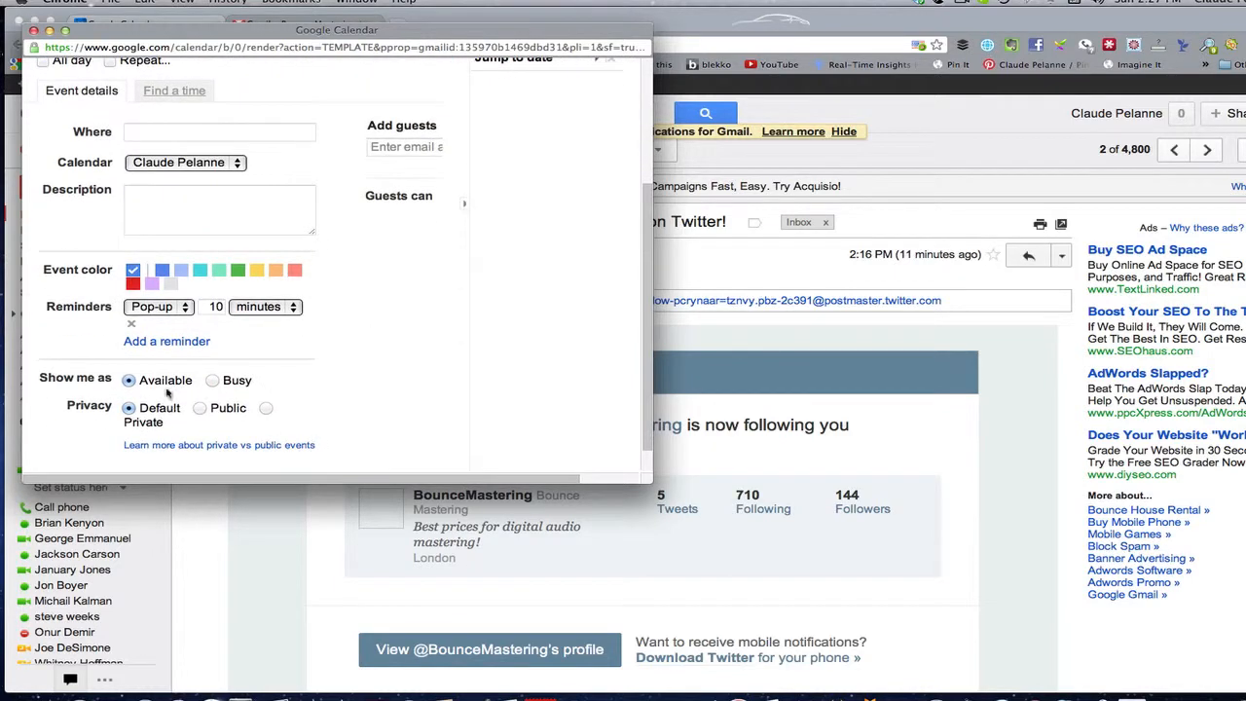
scroll(151, 205, down, 1)
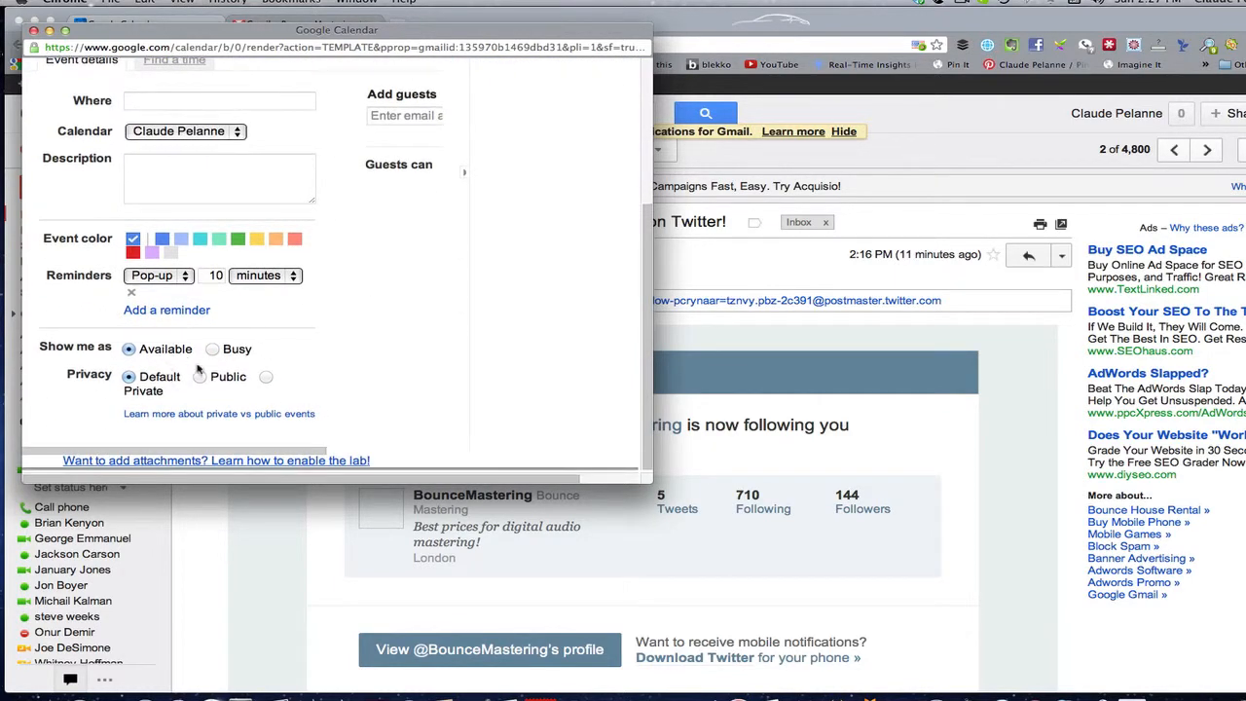
scroll(229, 383, up, 1)
scroll(207, 384, up, 5)
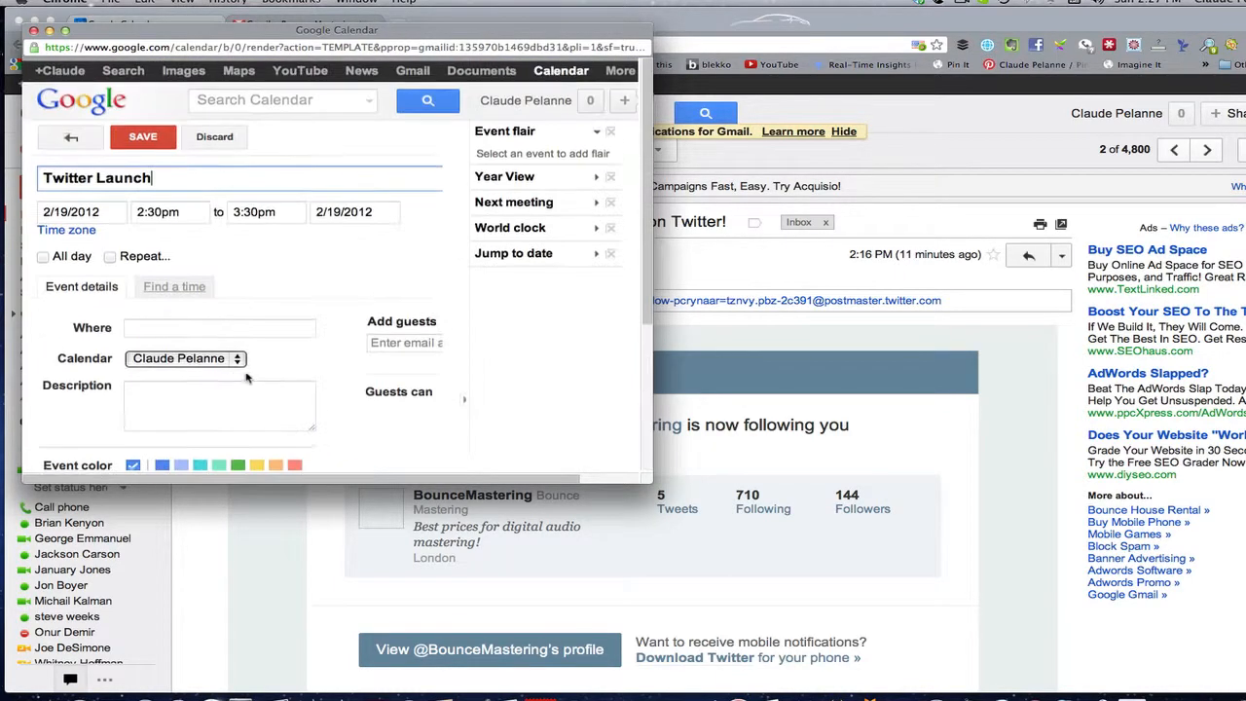
click(34, 32)
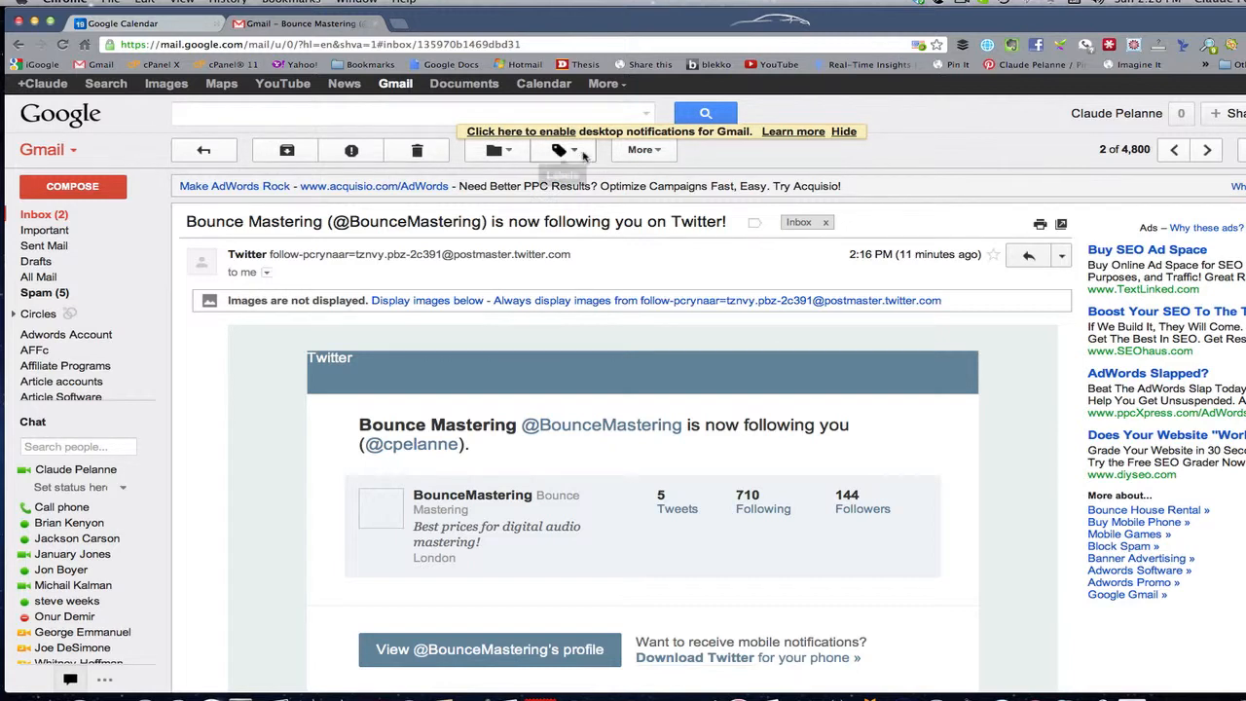
- Return from Gmail to Google Calendar and open the Calendar Labs page
click(659, 152)
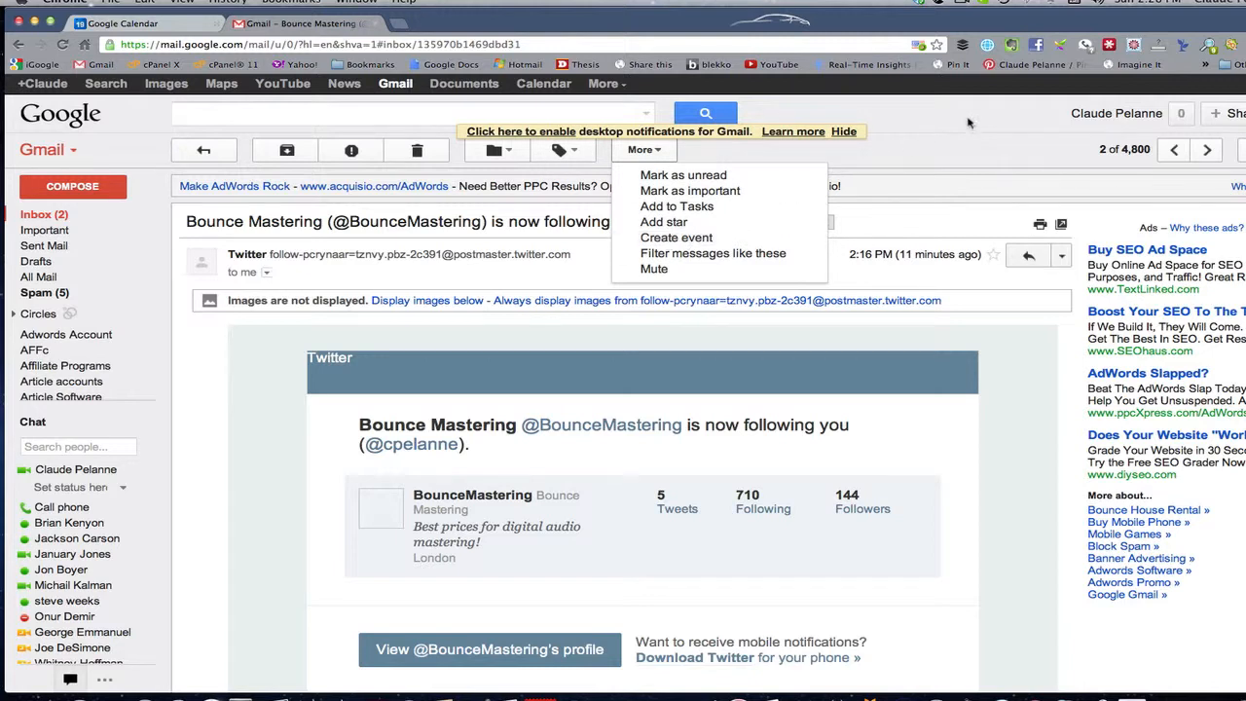
click(146, 23)
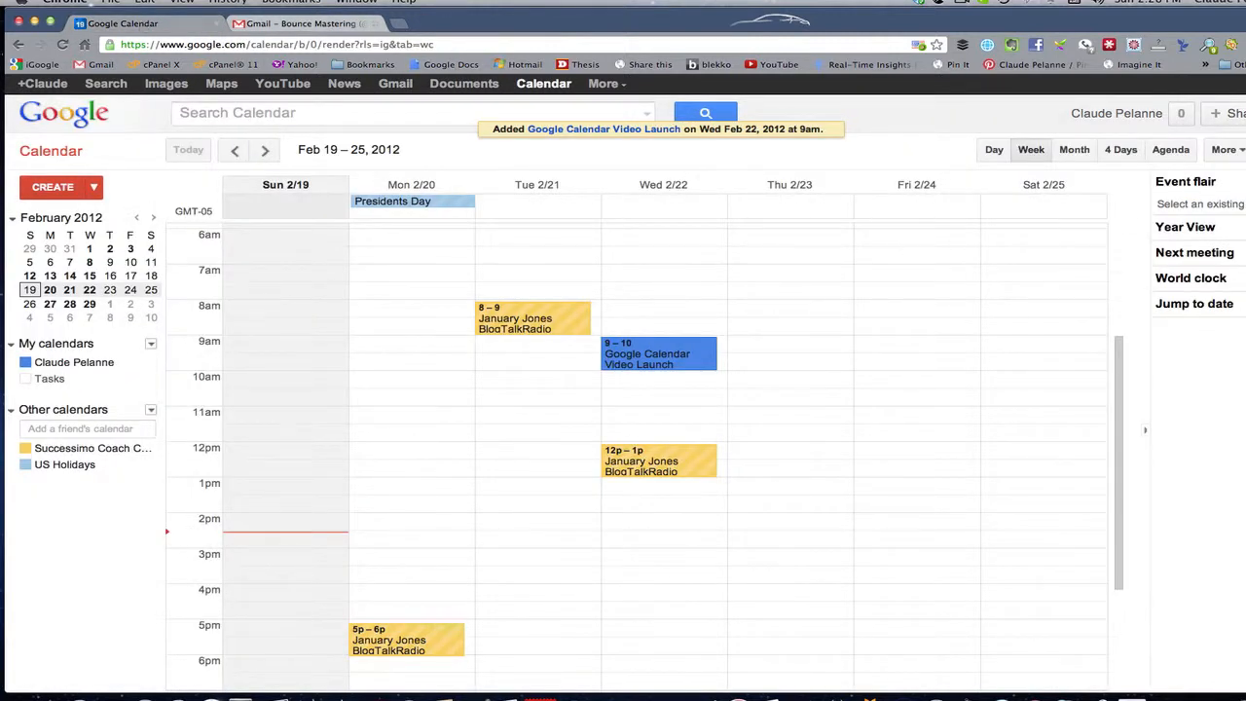
click(1224, 149)
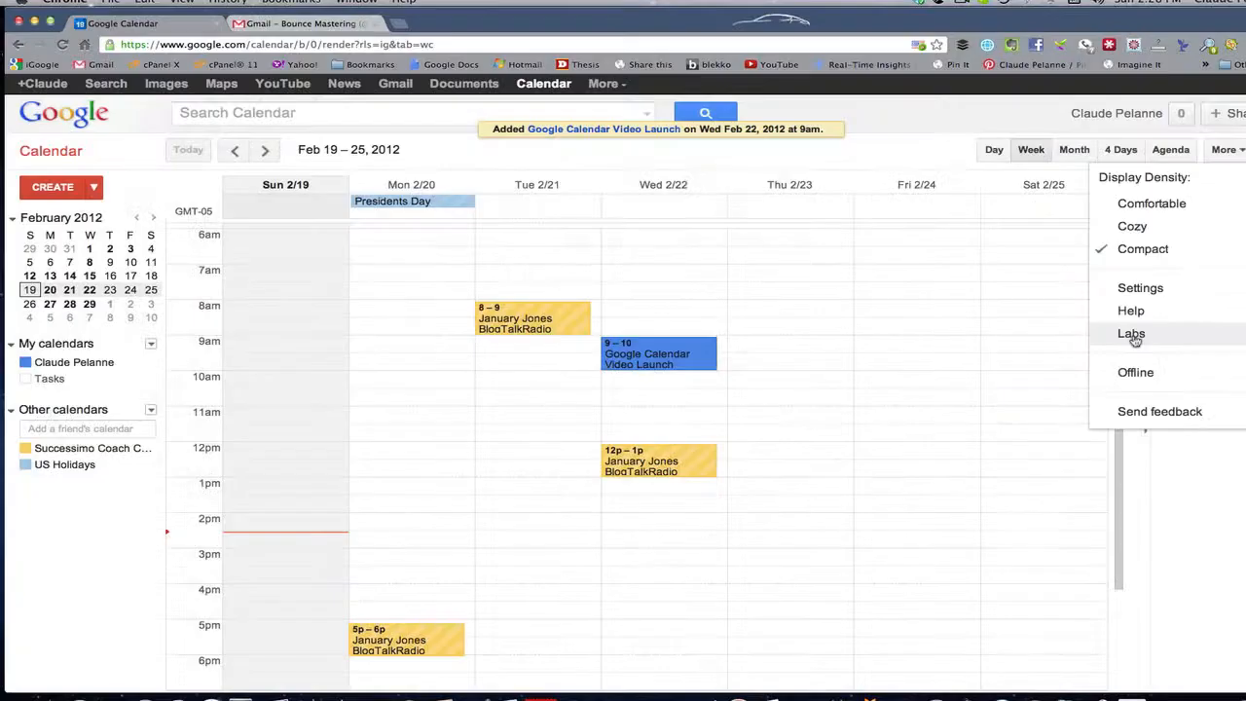
click(1132, 334)
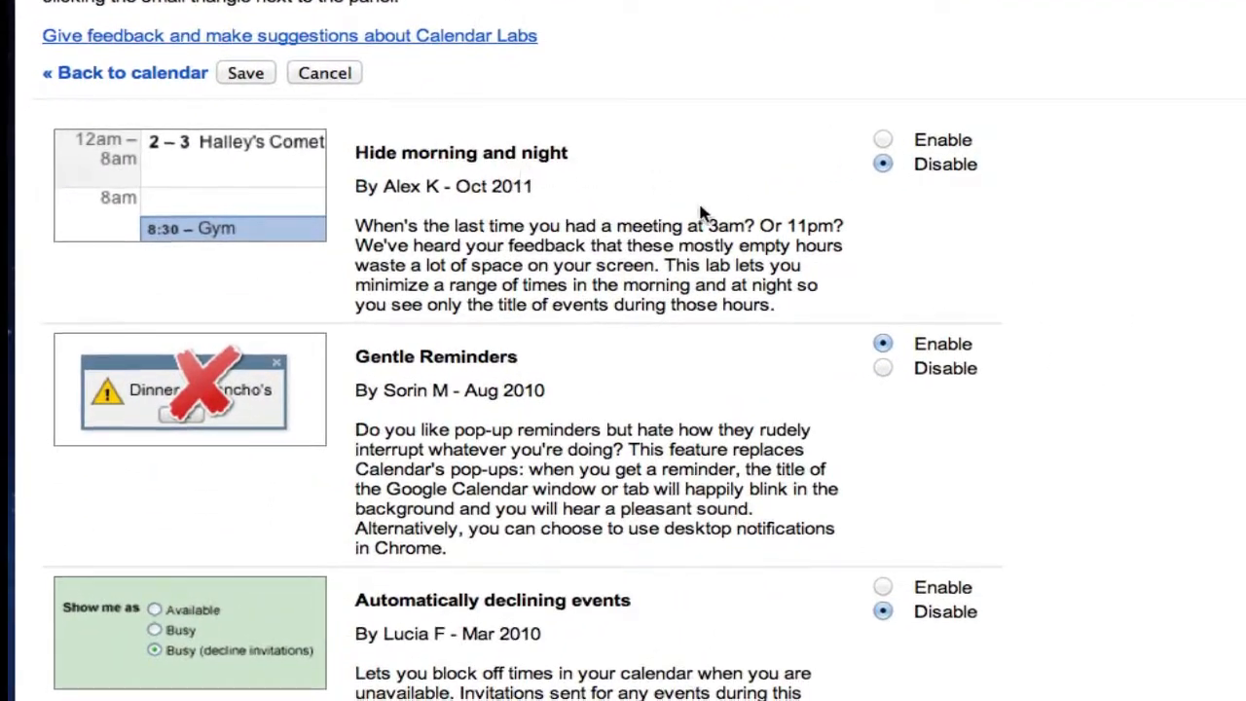
- Enable the Event attachments lab in the list of Calendar Labs features
scroll(682, 212, down, 2)
scroll(516, 251, down, 1)
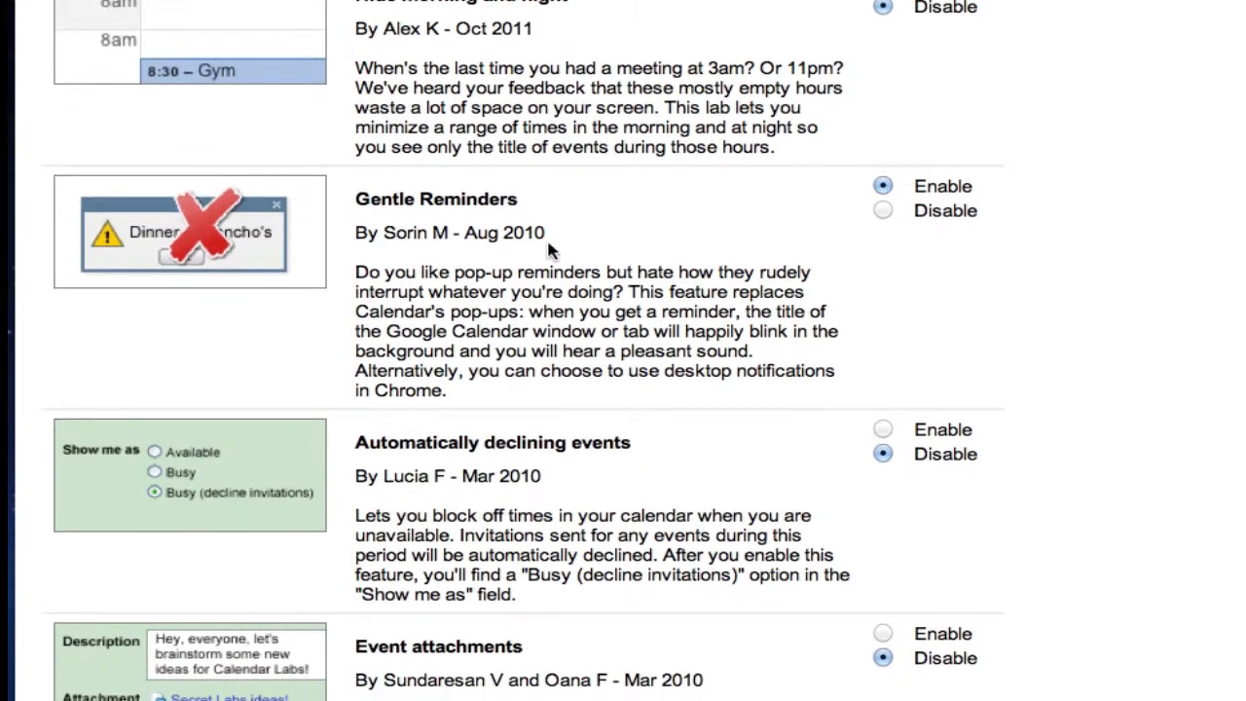
scroll(474, 295, down, 1)
scroll(474, 292, down, 1)
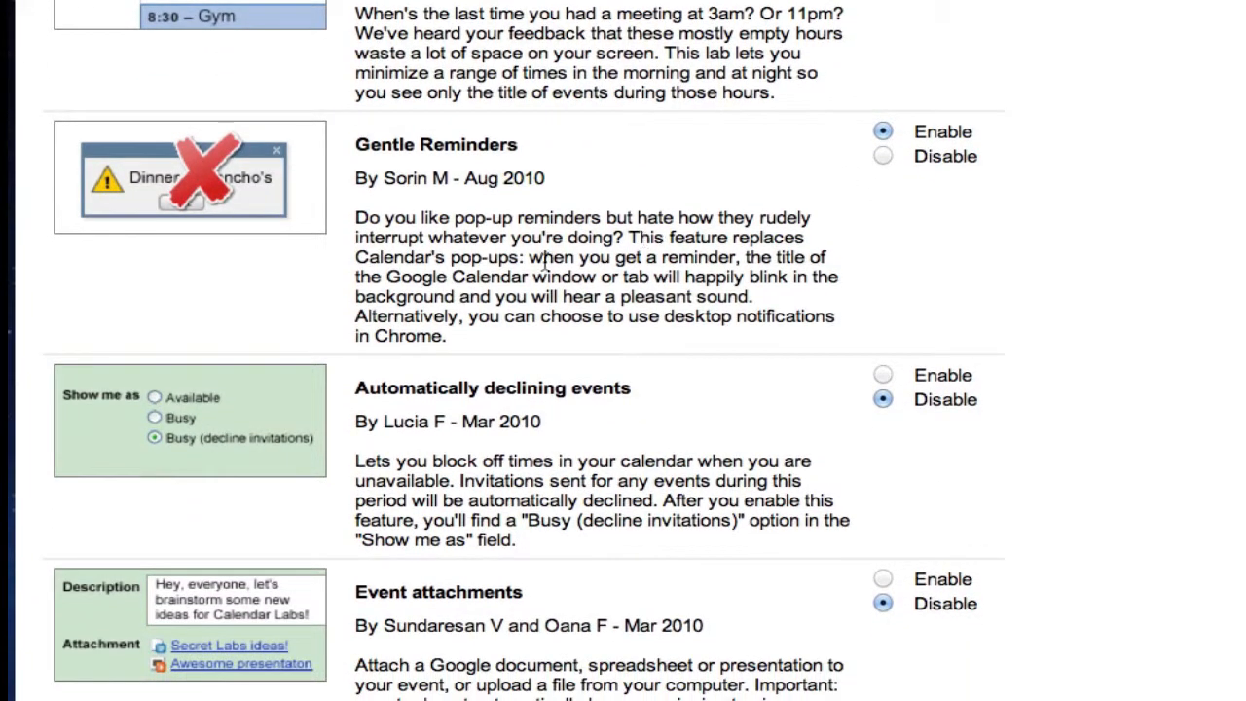
scroll(514, 321, down, 2)
scroll(526, 339, down, 3)
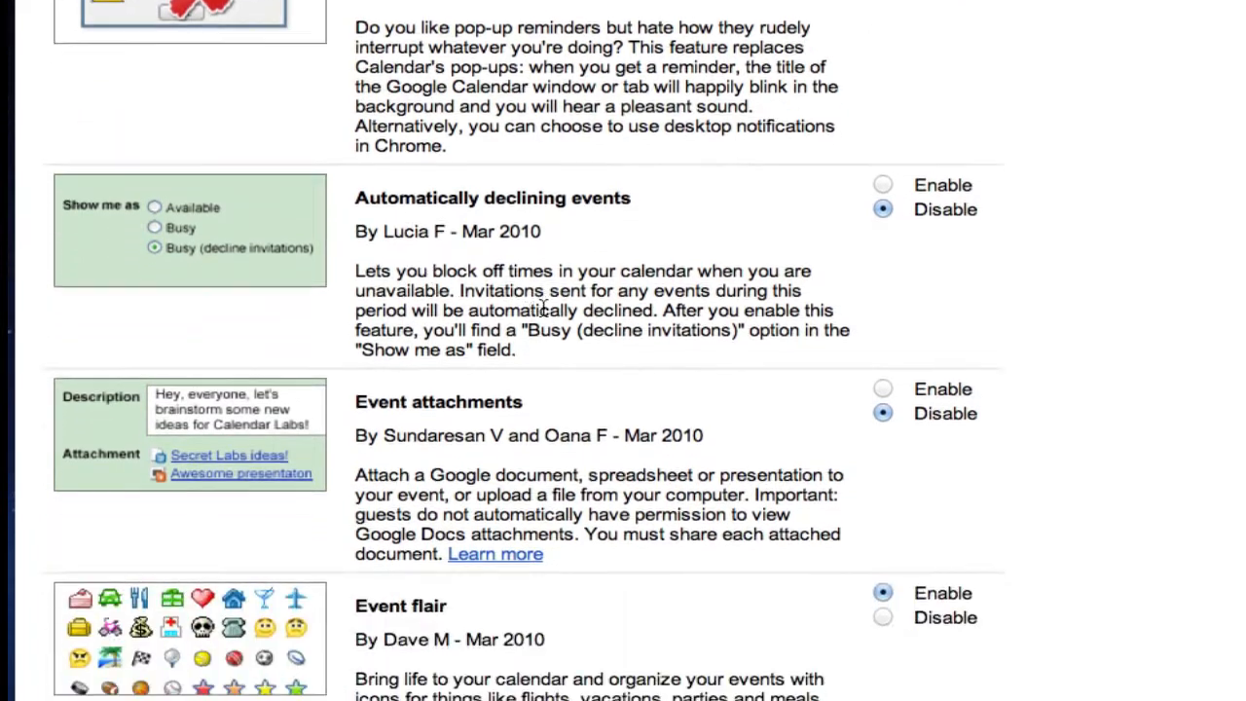
scroll(401, 180, down, 2)
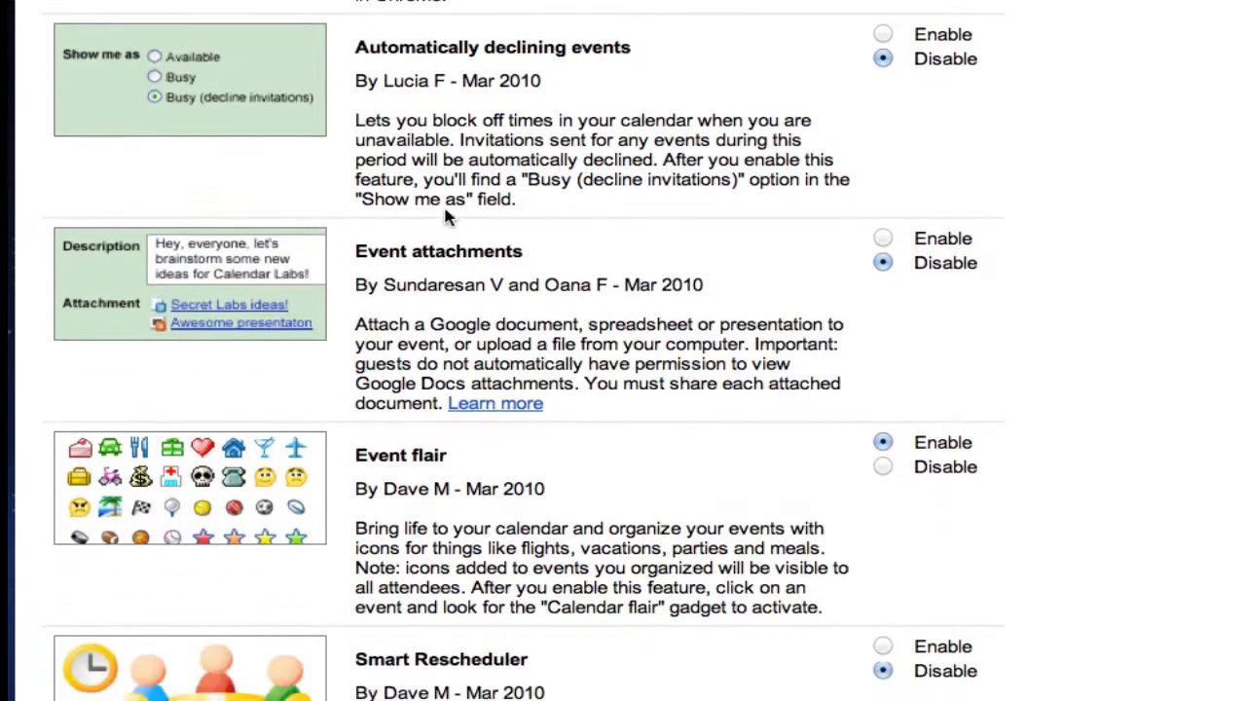
scroll(388, 273, down, 2)
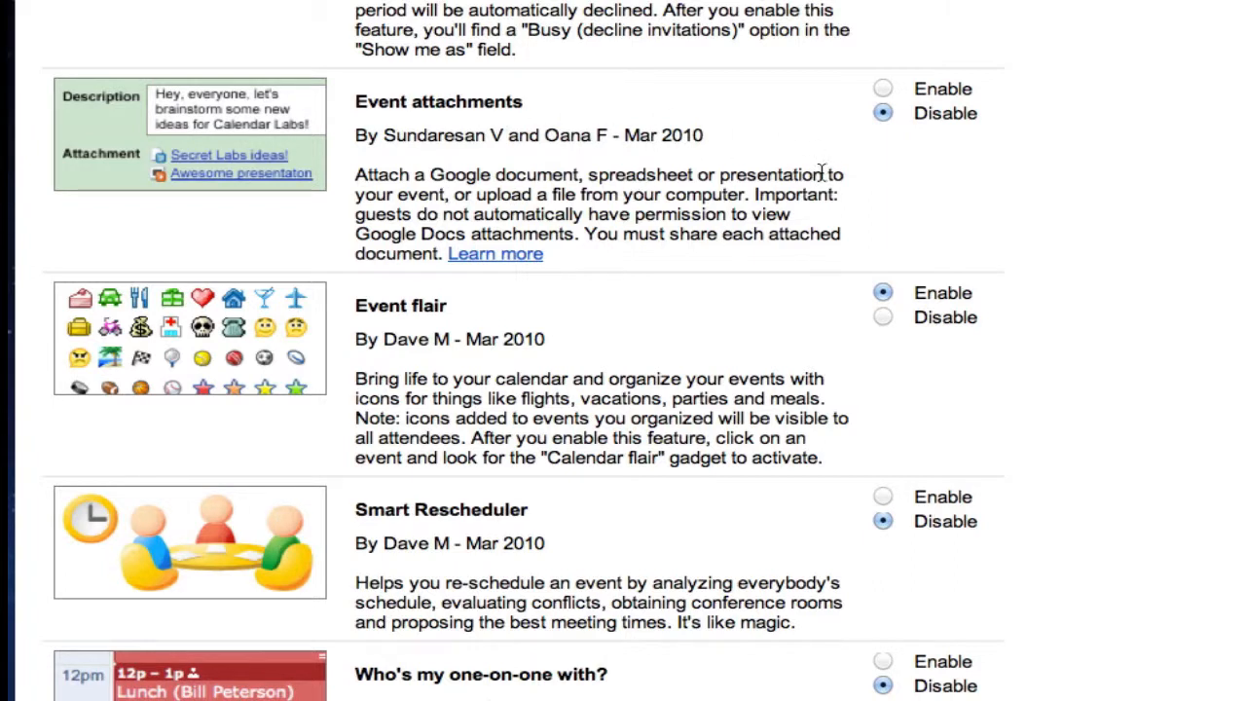
click(883, 89)
- Review the other Calendar Labs features, from Event flair through Year view and Background image to Next meeting
scroll(539, 272, down, 2)
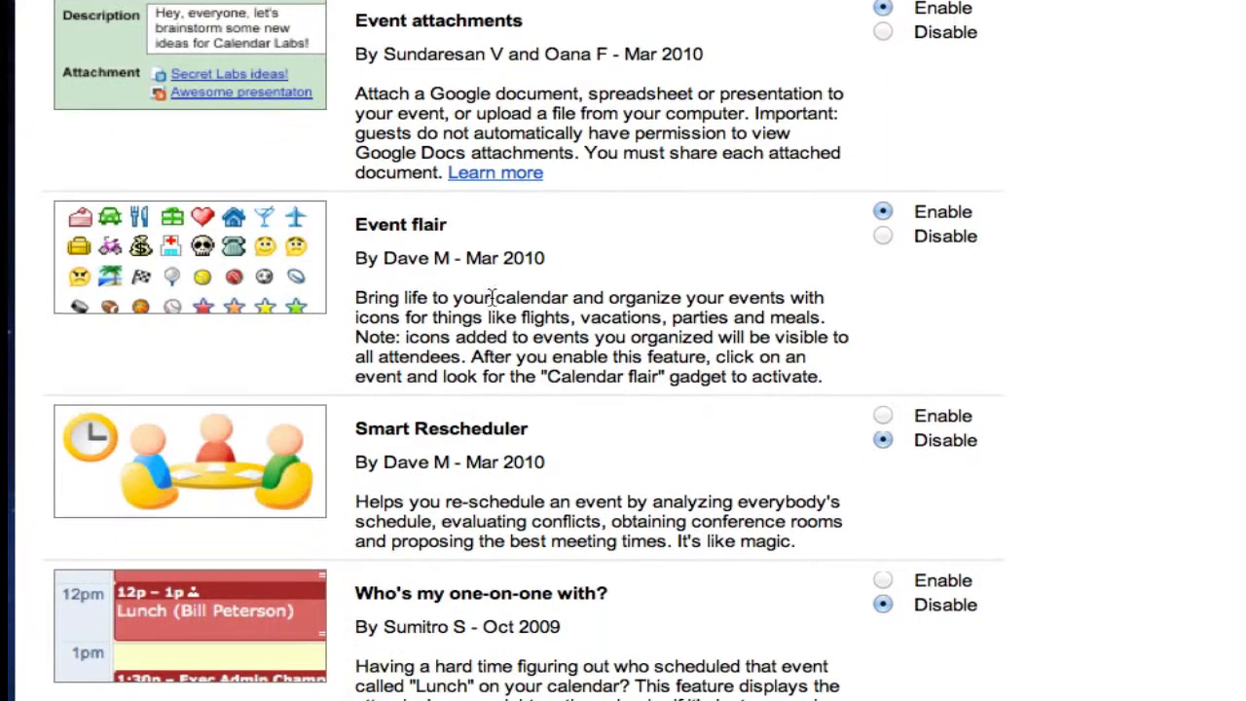
scroll(249, 185, down, 1)
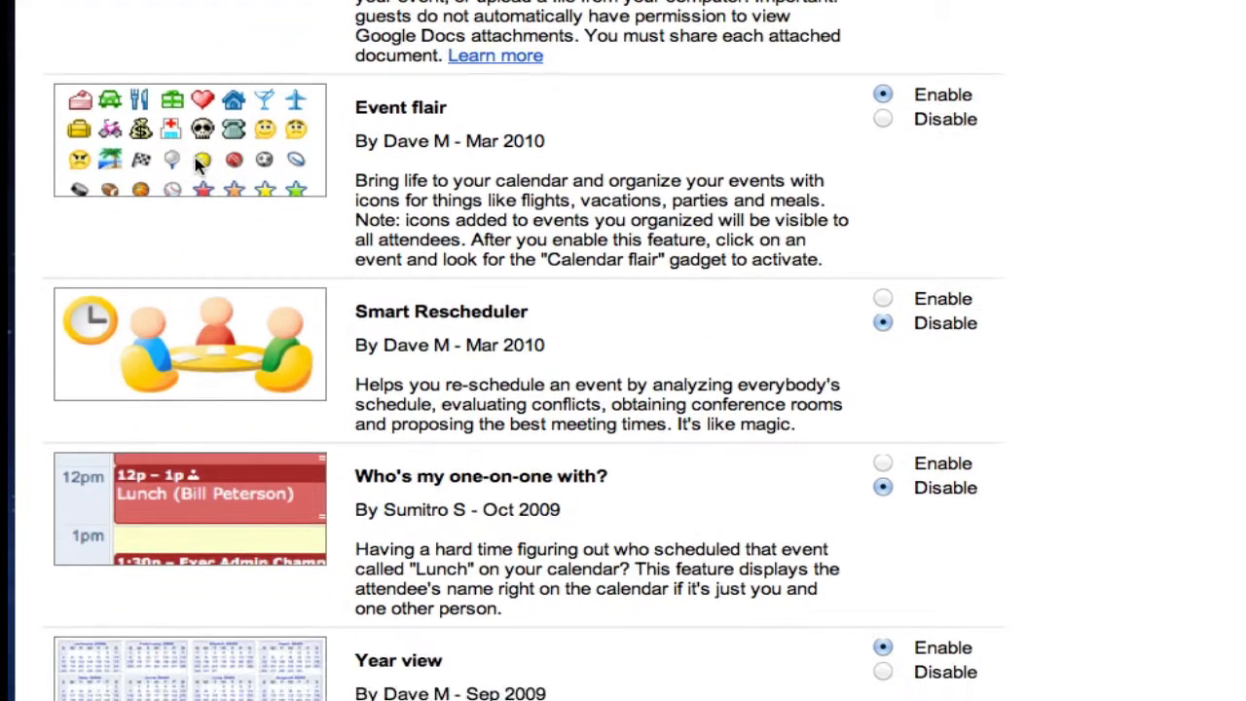
scroll(389, 263, down, 4)
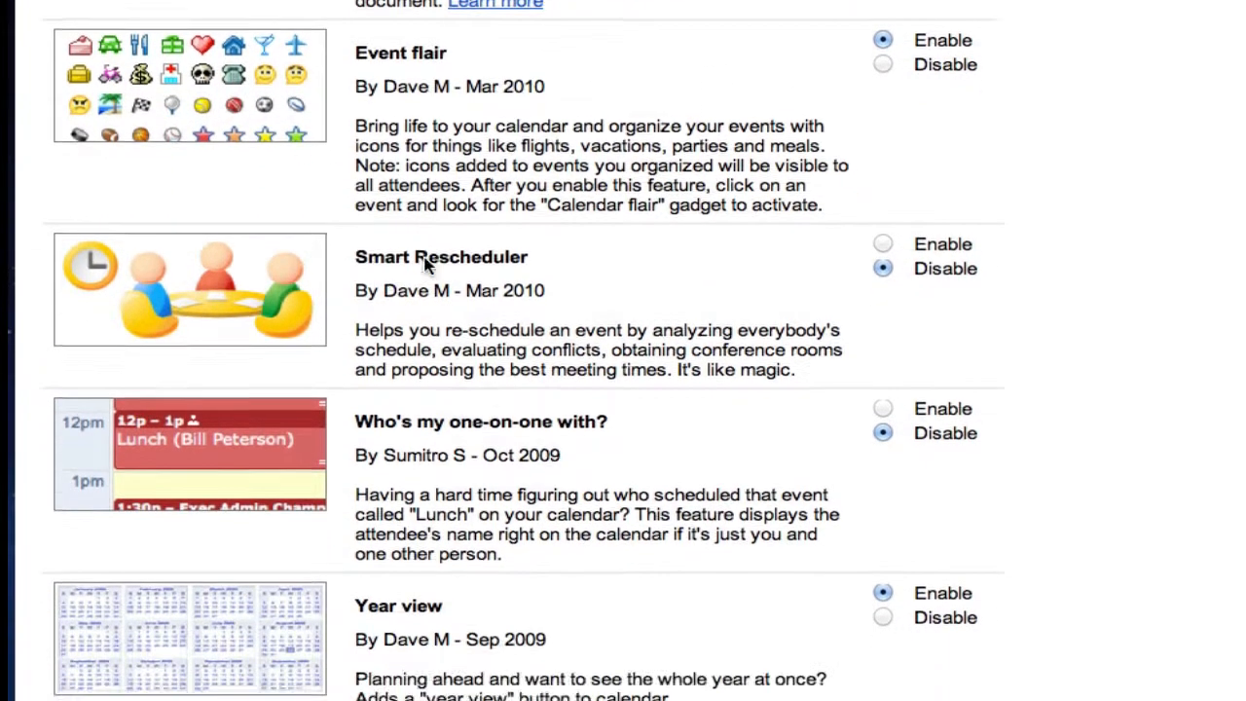
scroll(439, 185, down, 12)
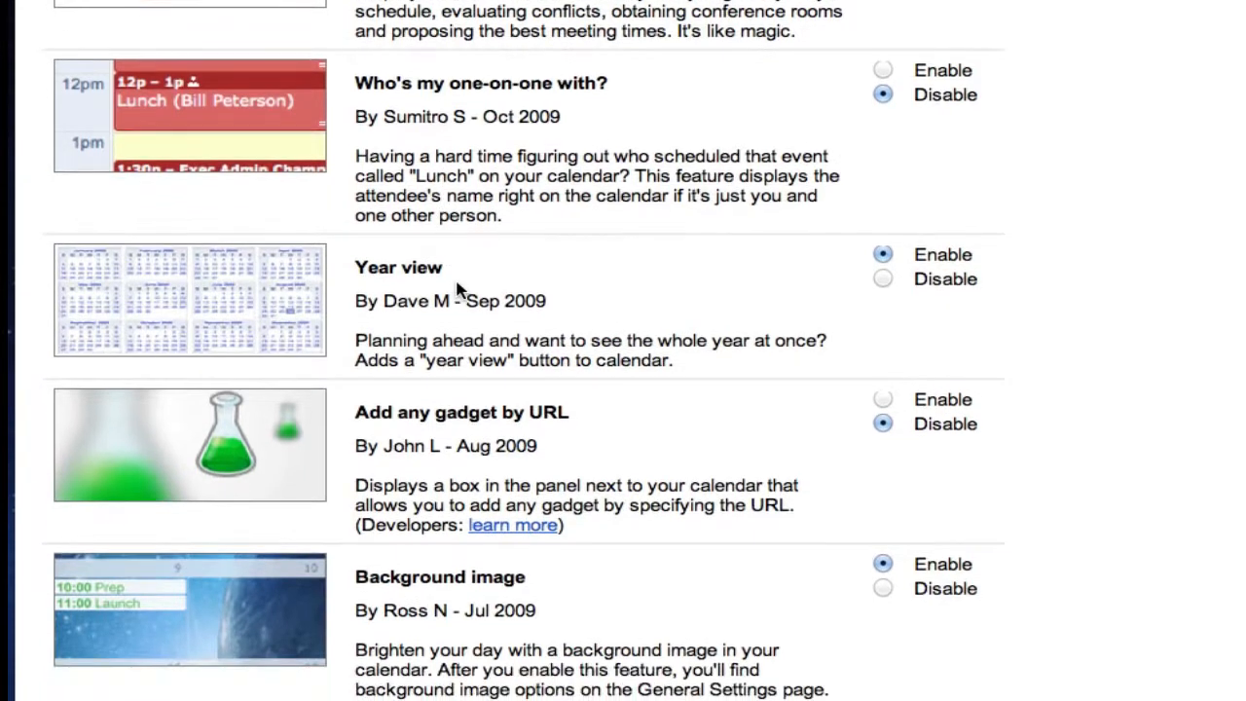
scroll(446, 416, down, 2)
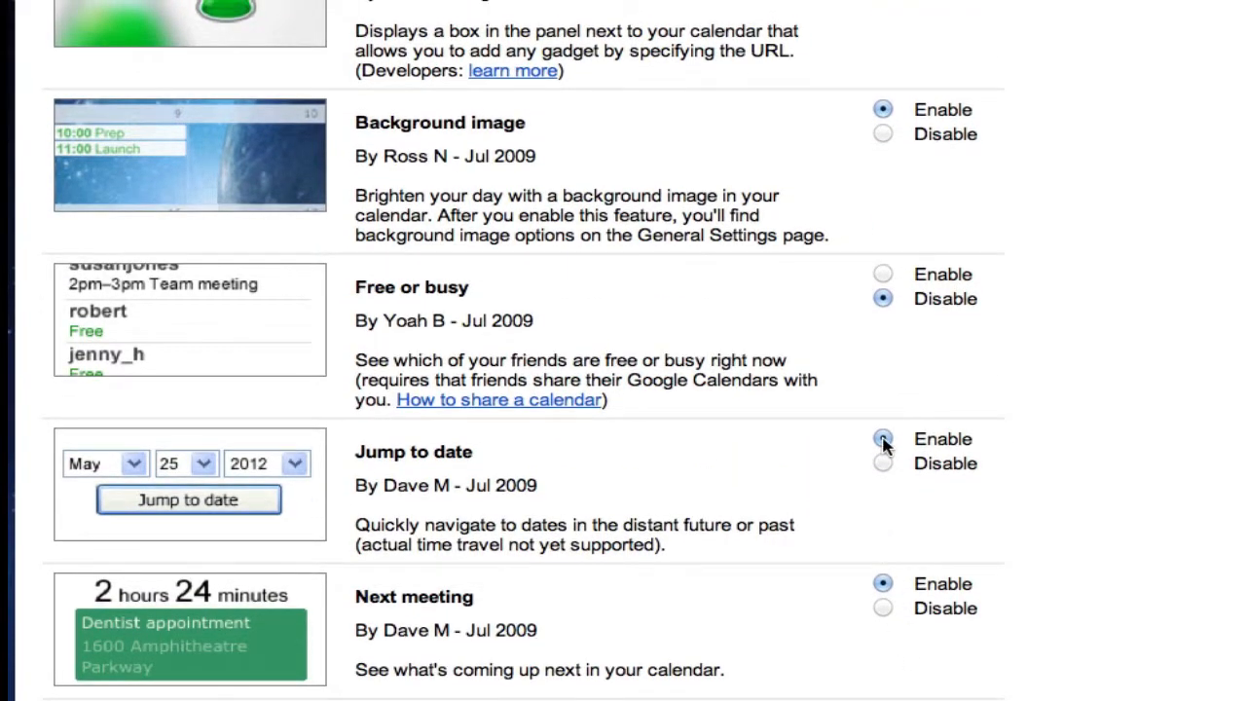
scroll(878, 472, up, 15)
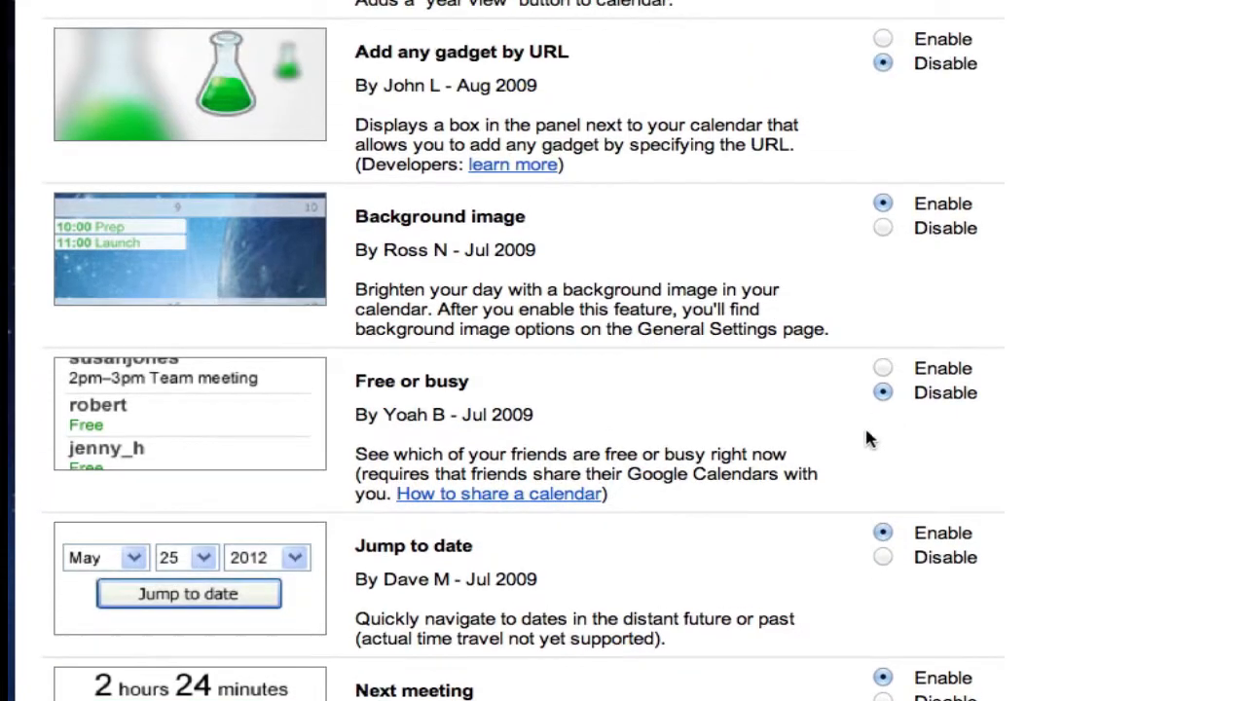
scroll(811, 389, up, 8)
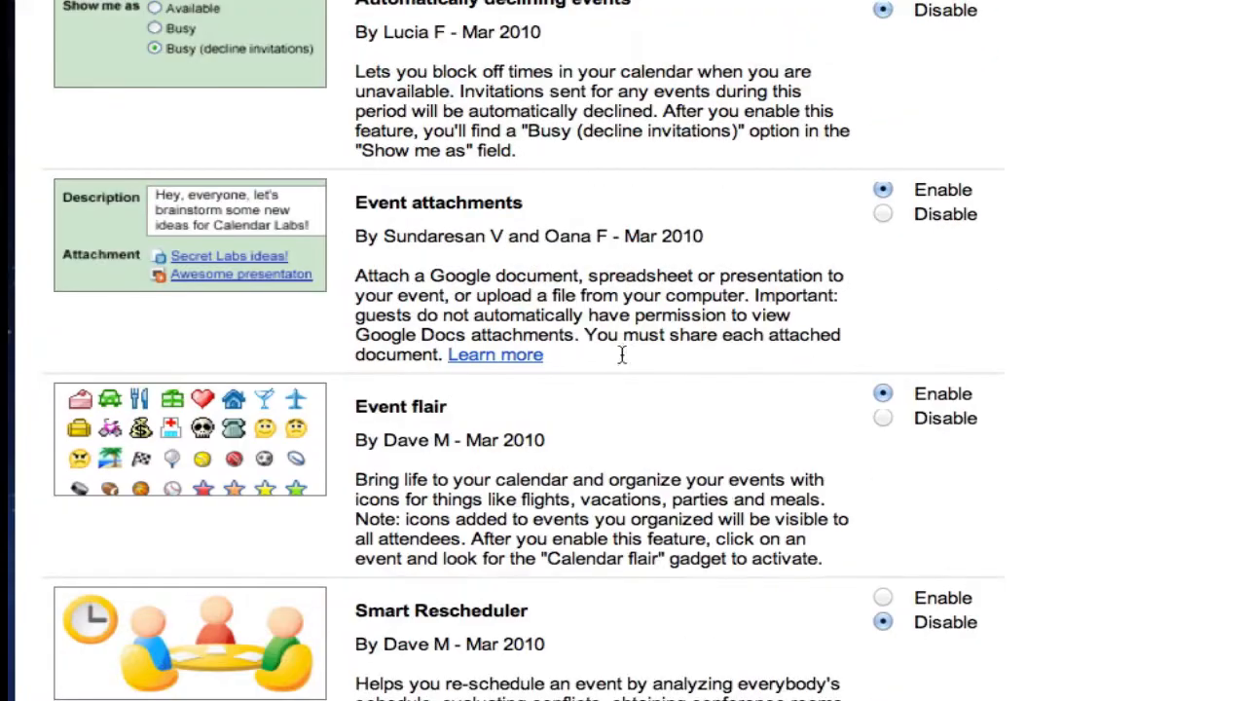
- Review the first Calendar Labs features again, from Hide morning and night through Event flair
scroll(793, 309, up, 5)
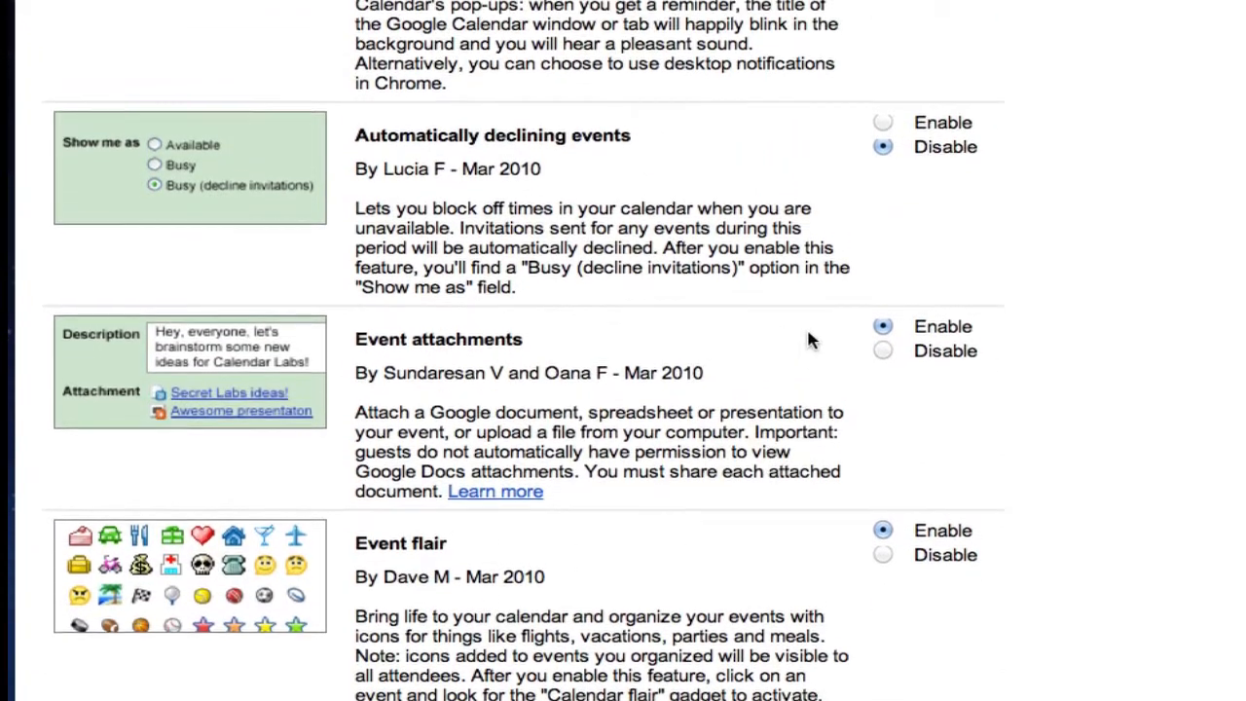
scroll(481, 276, up, 9)
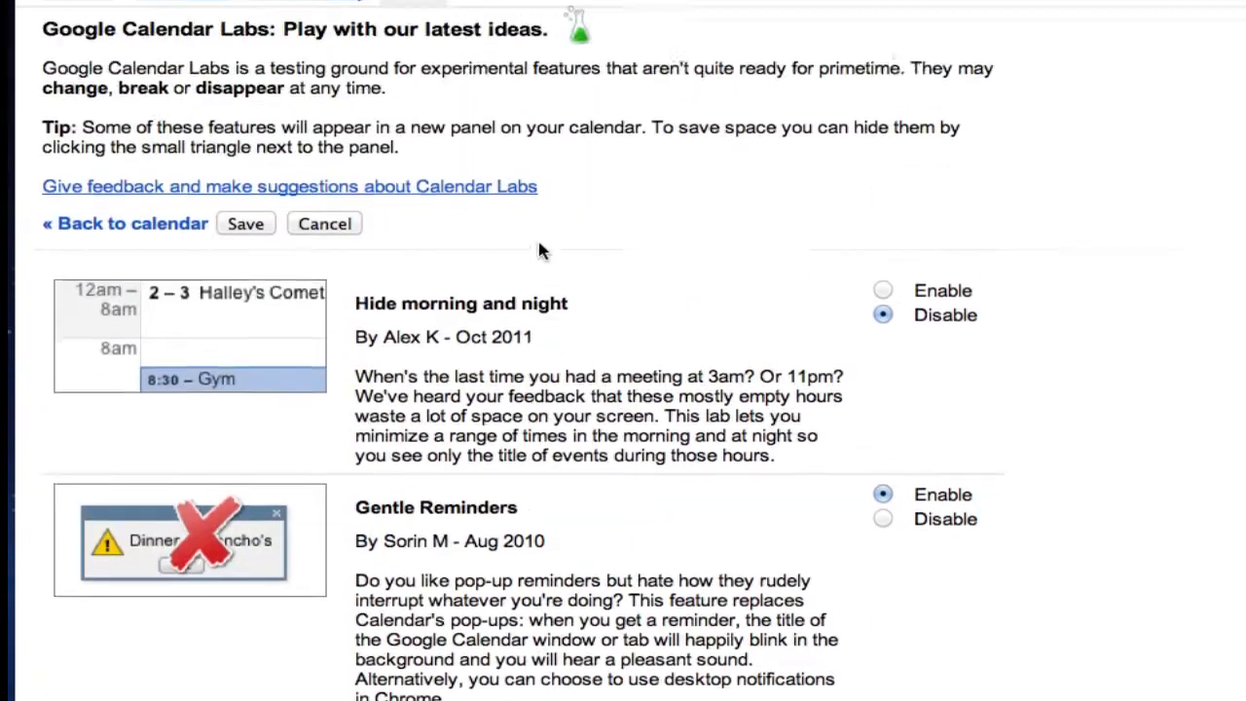
right_click(516, 240)
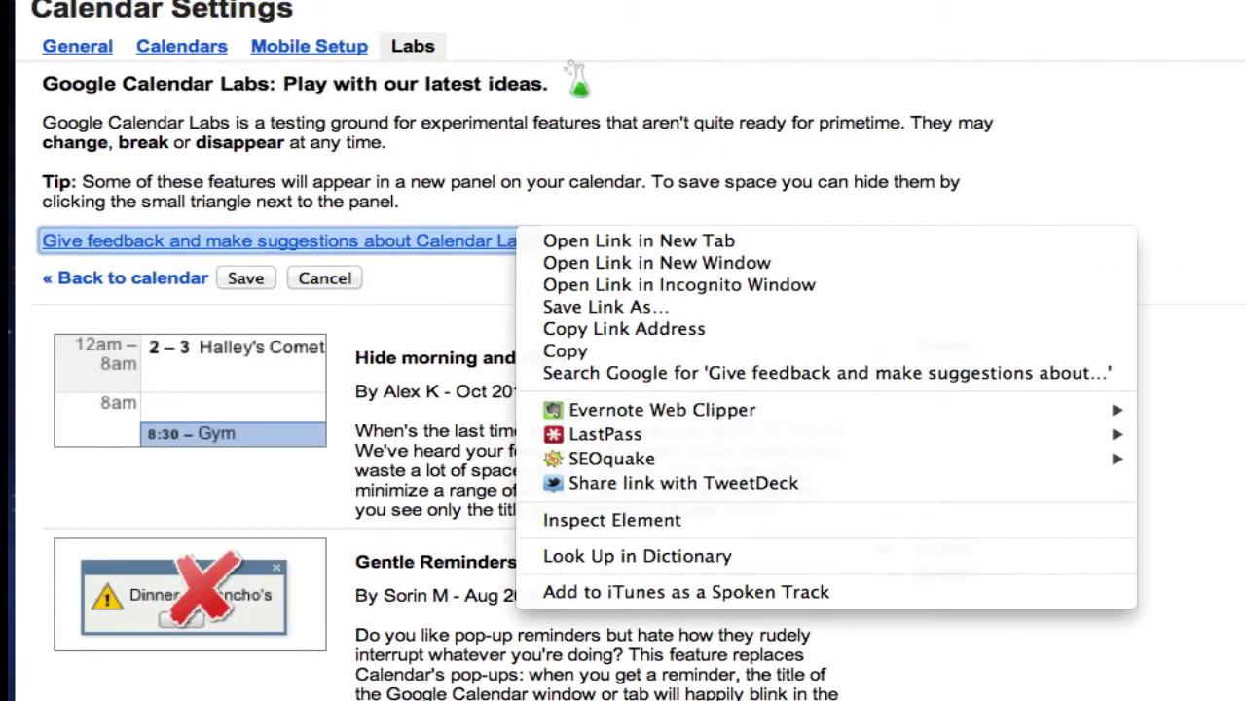
key(Escape)
scroll(623, 389, down, 2)
scroll(623, 389, down, 10)
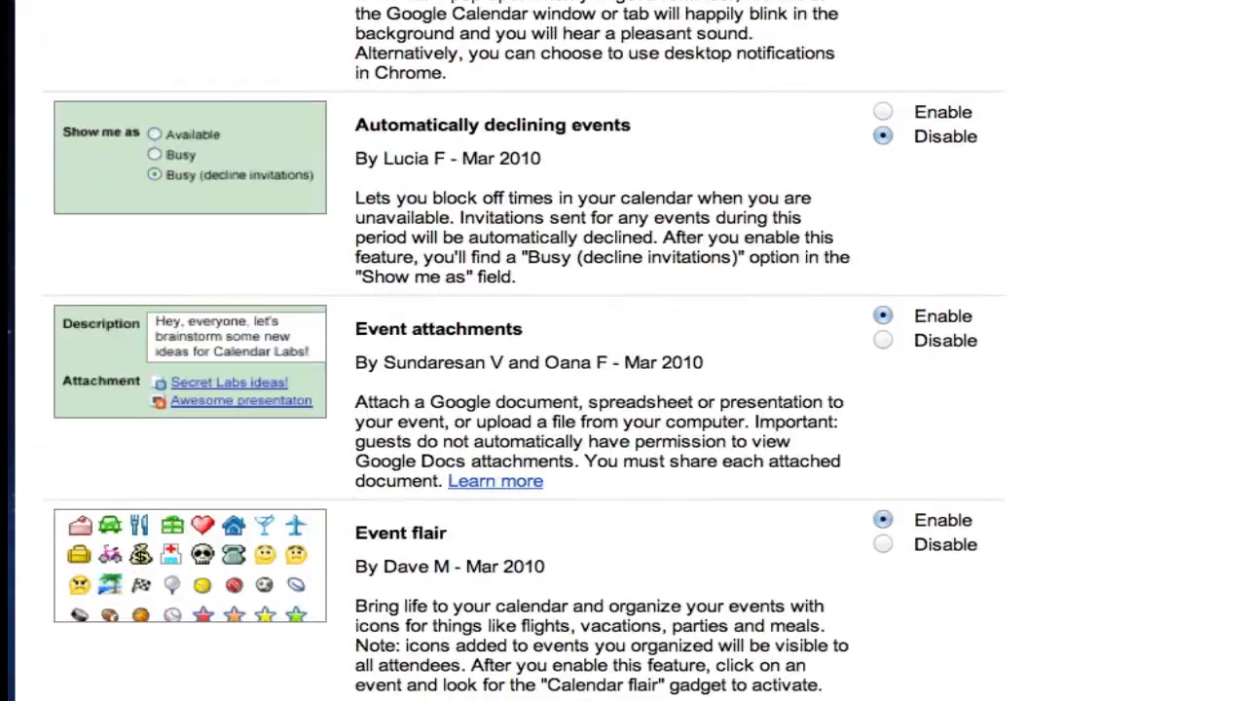
scroll(623, 390, up, 14)
scroll(695, 209, down, 10)
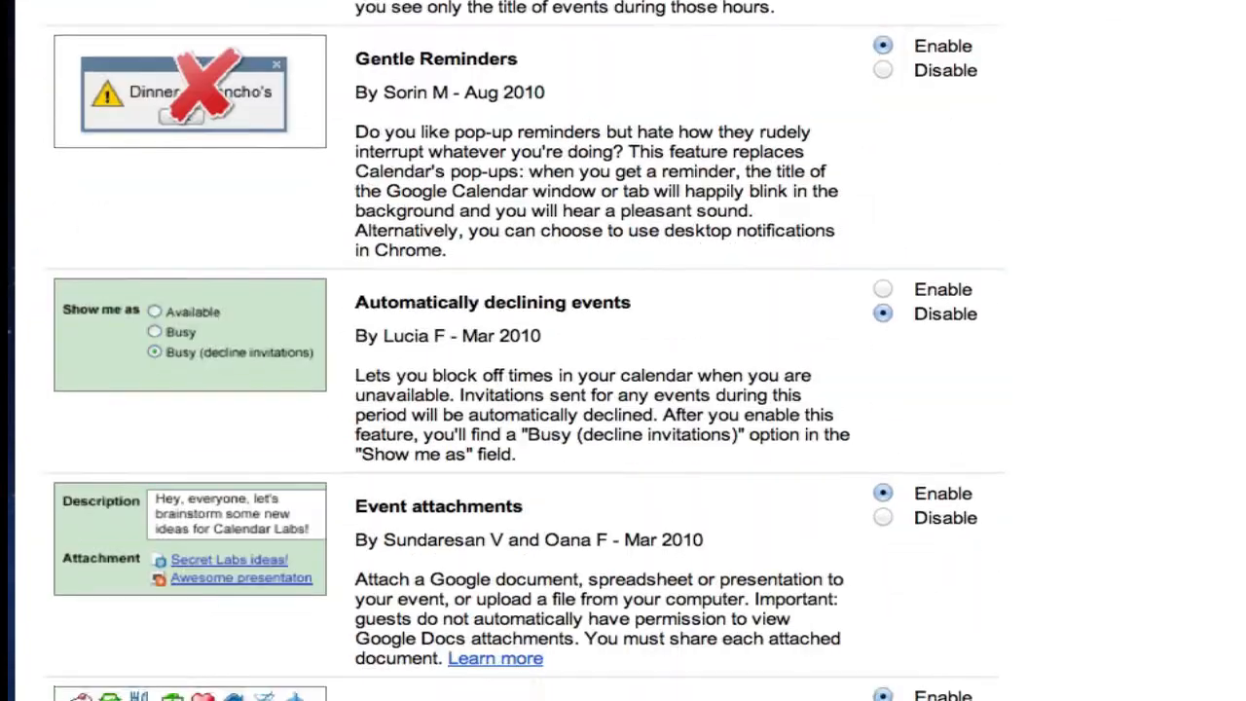
scroll(695, 208, up, 10)
- Switch to the General calendar settings, discarding the unsaved Labs changes, and return to the calendar
click(111, 128)
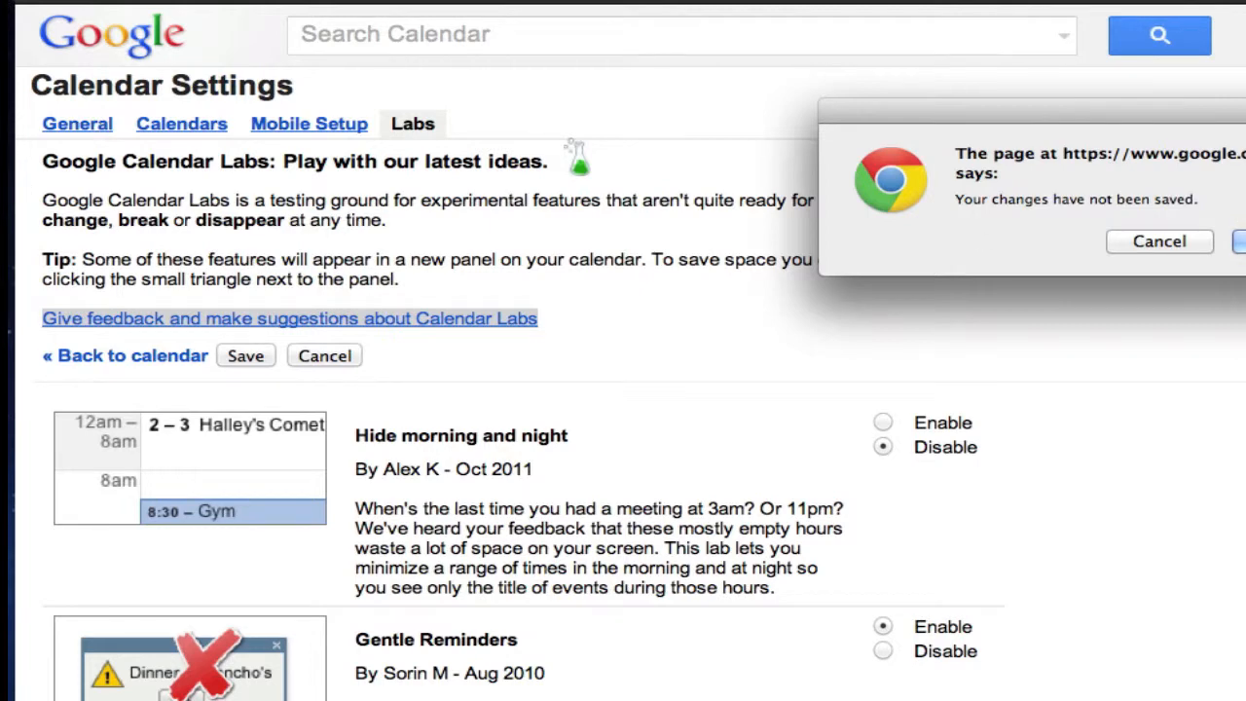
key(Return)
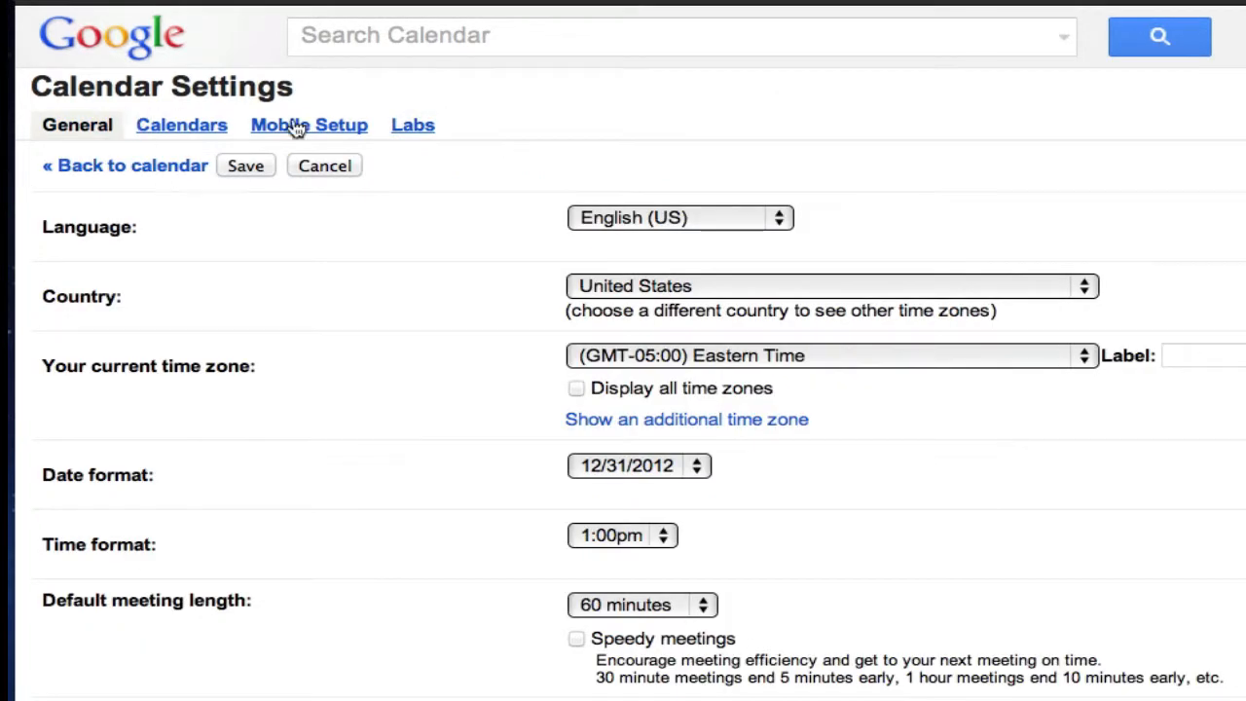
click(78, 169)
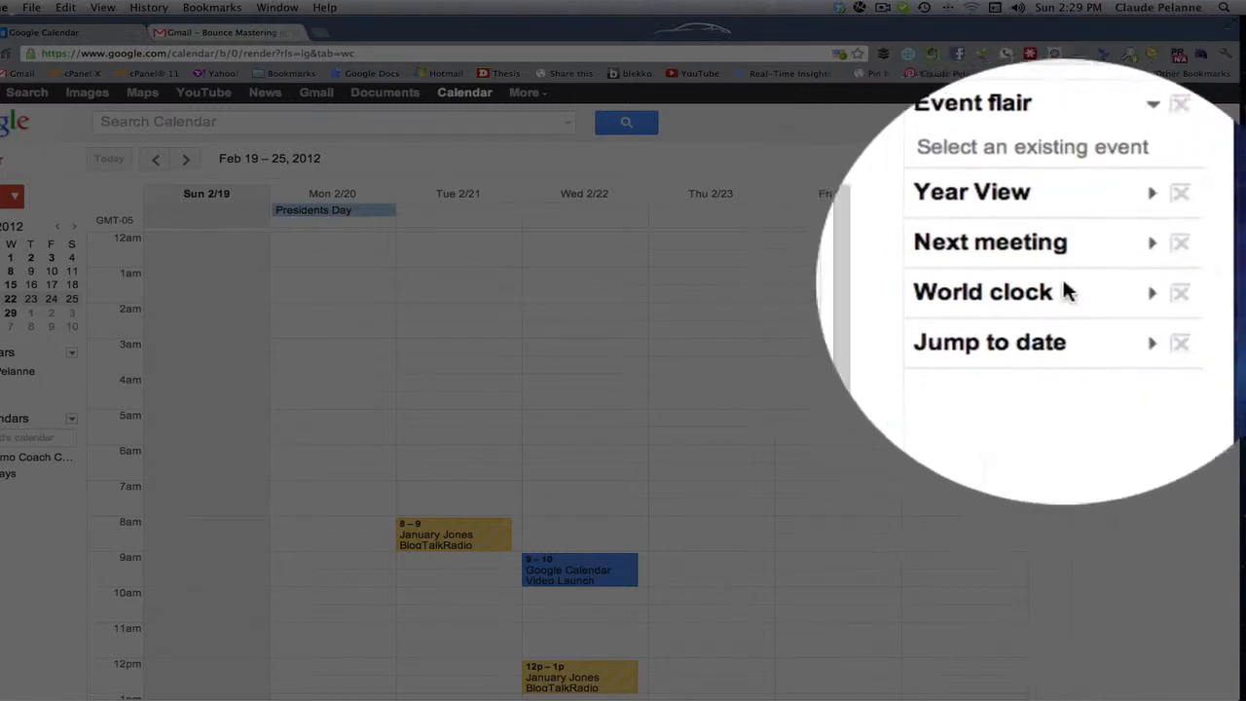
- Expand and collapse the Jump to date, World clock and Next meeting gadgets to examine what each one shows
click(1150, 308)
click(1151, 309)
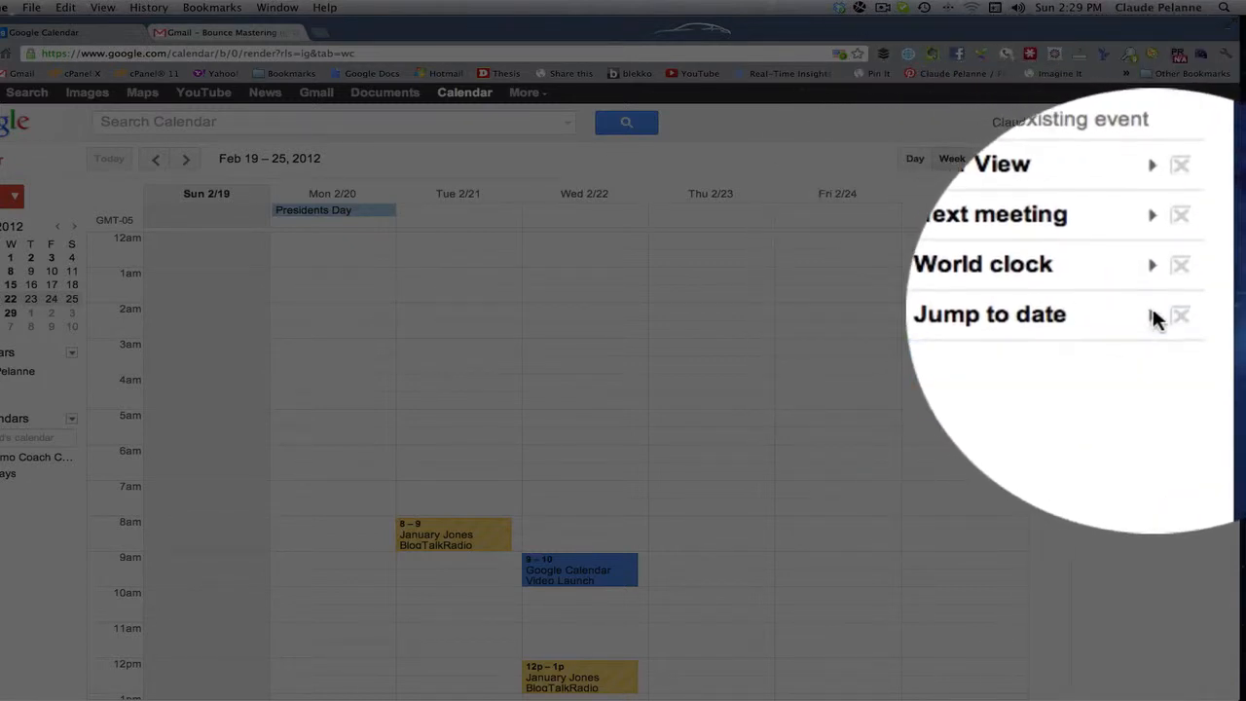
click(1149, 281)
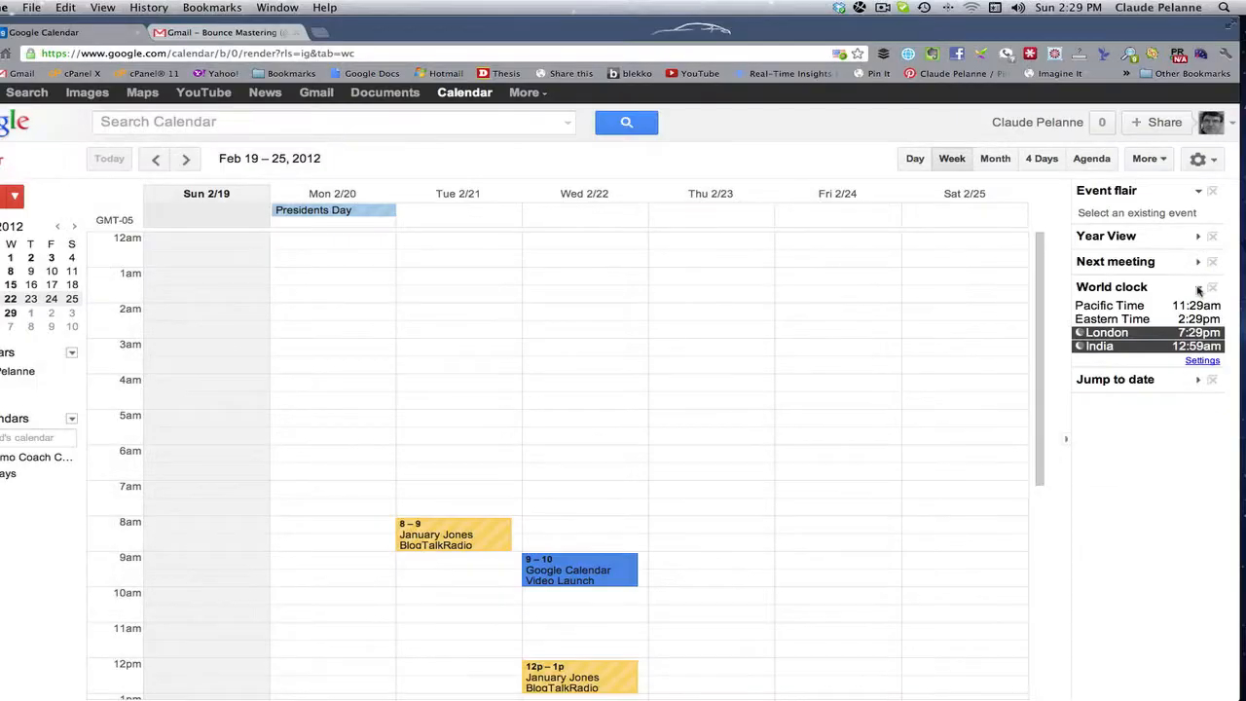
click(1199, 289)
click(1199, 262)
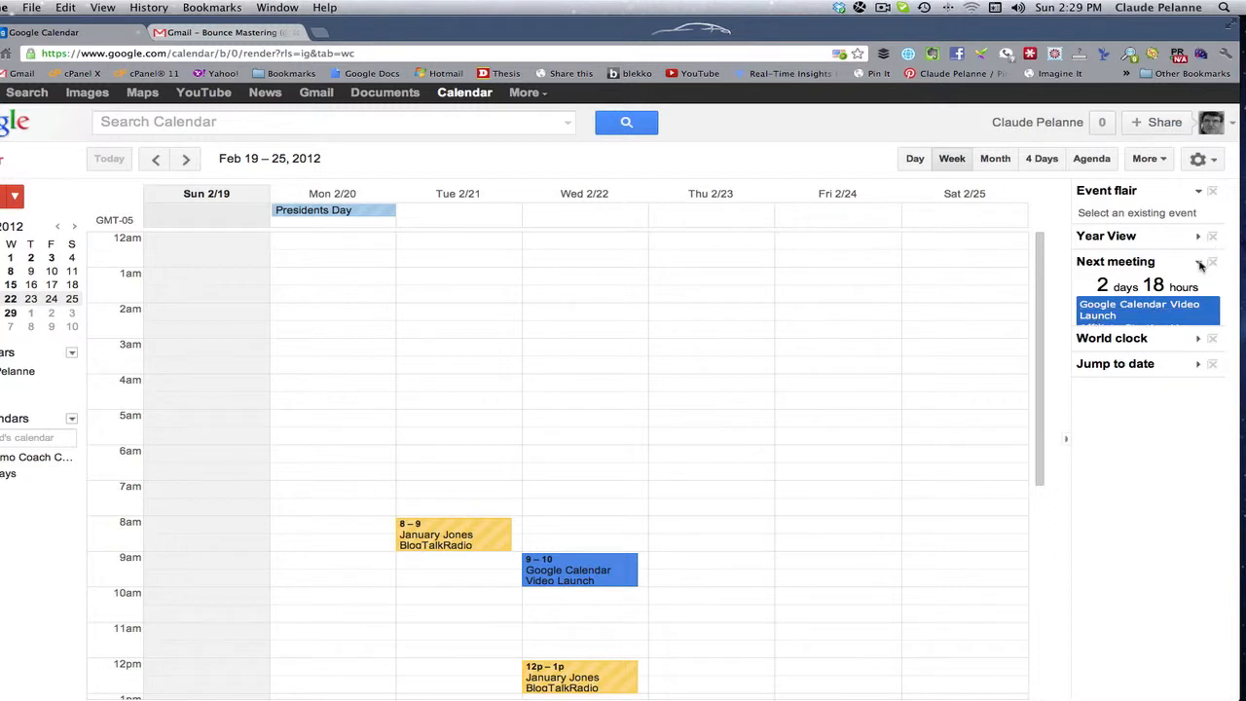
click(1200, 263)
- Add the yellow star flair to the Google Calendar Video Launch event on Wed 2/22 and save the event
click(1198, 192)
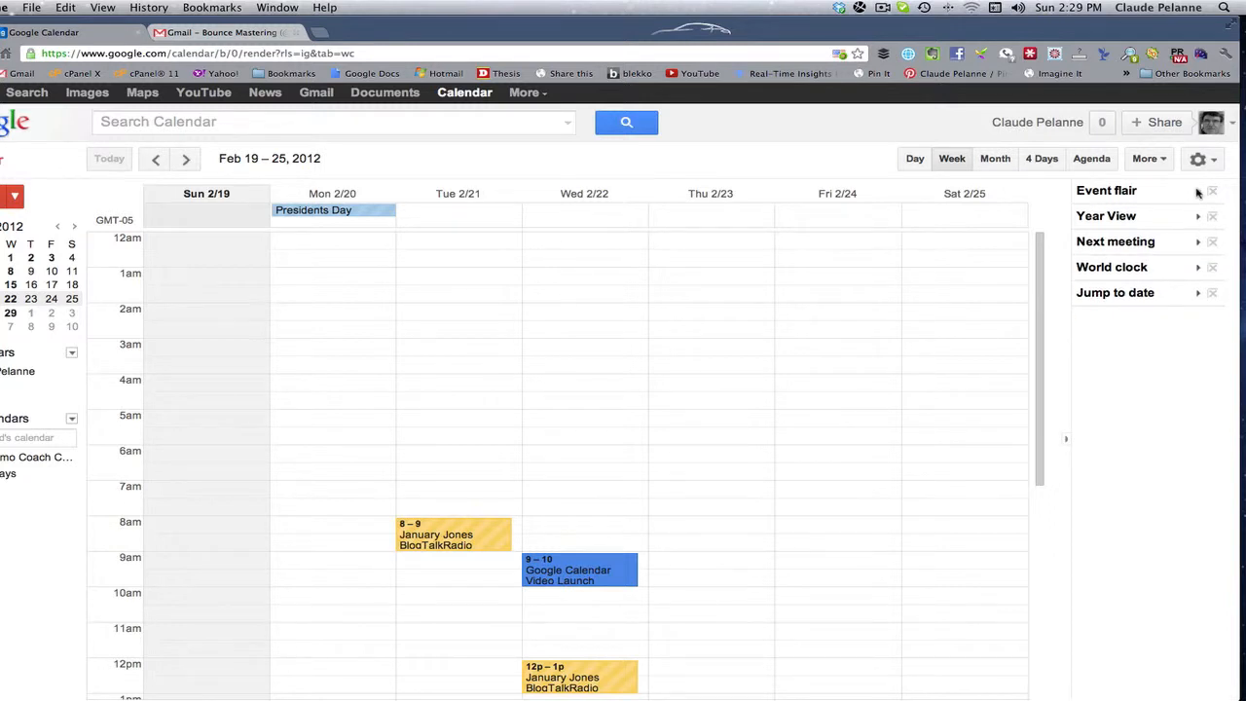
click(1198, 192)
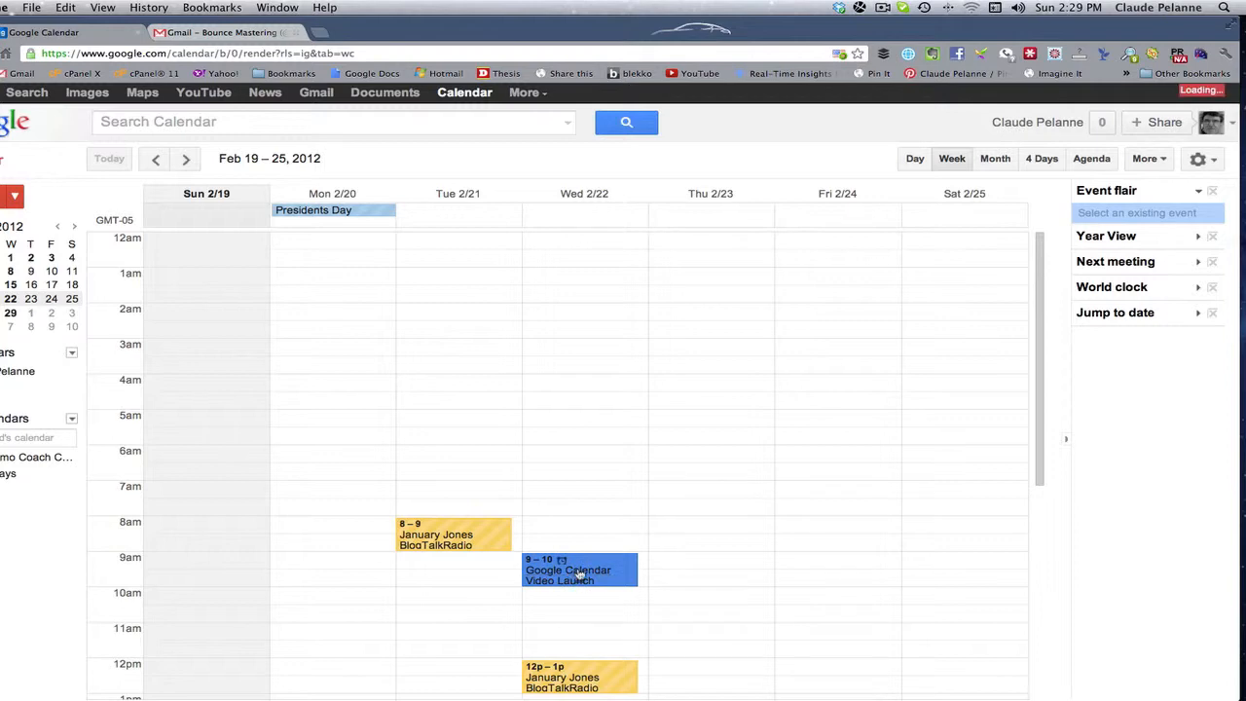
click(579, 575)
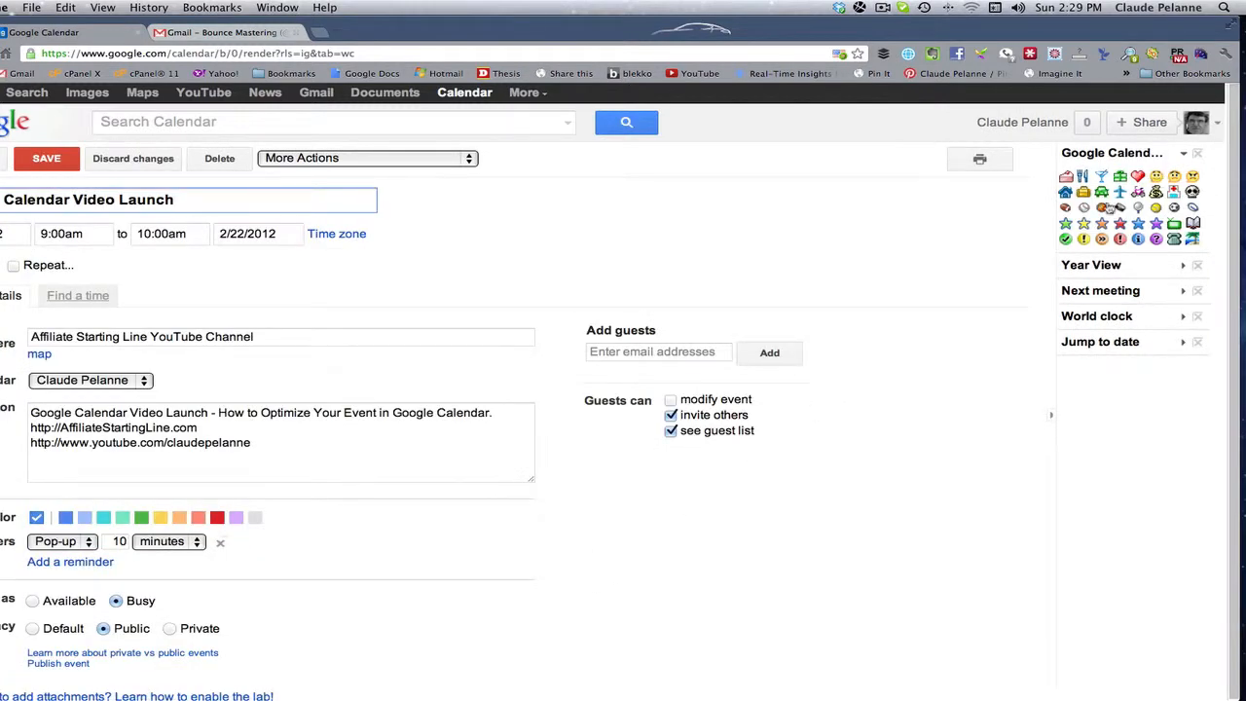
click(1083, 225)
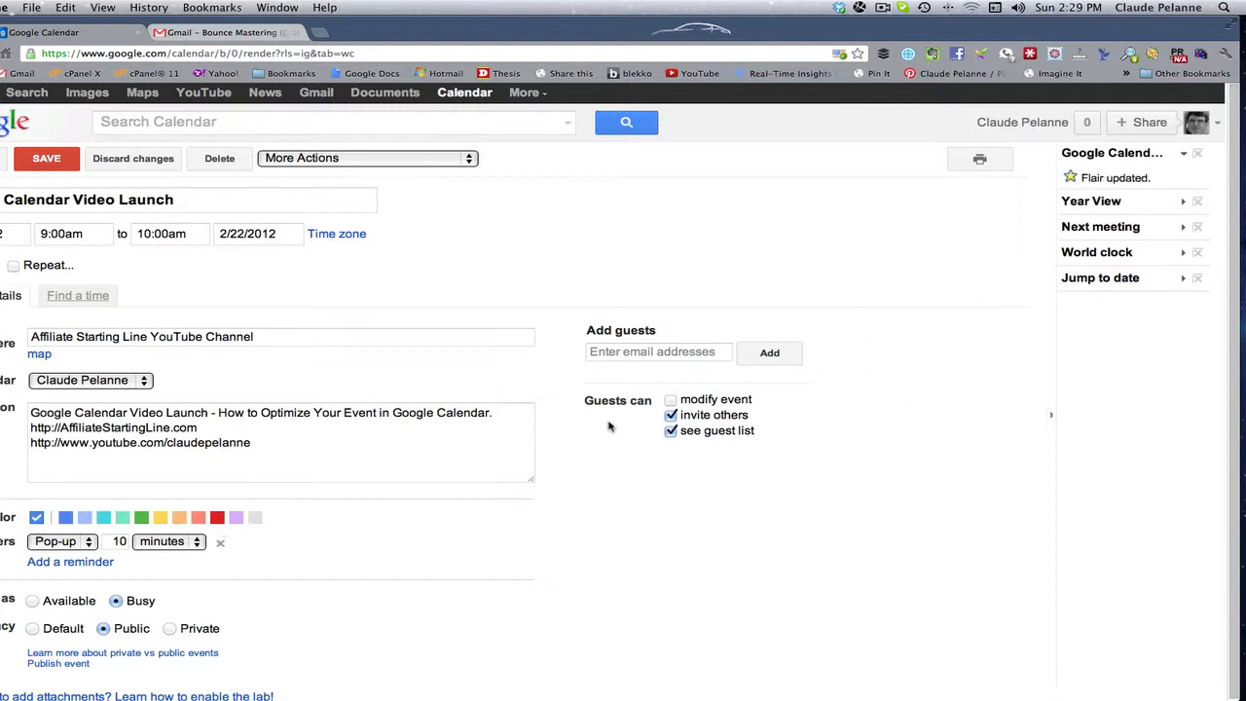
click(24, 159)
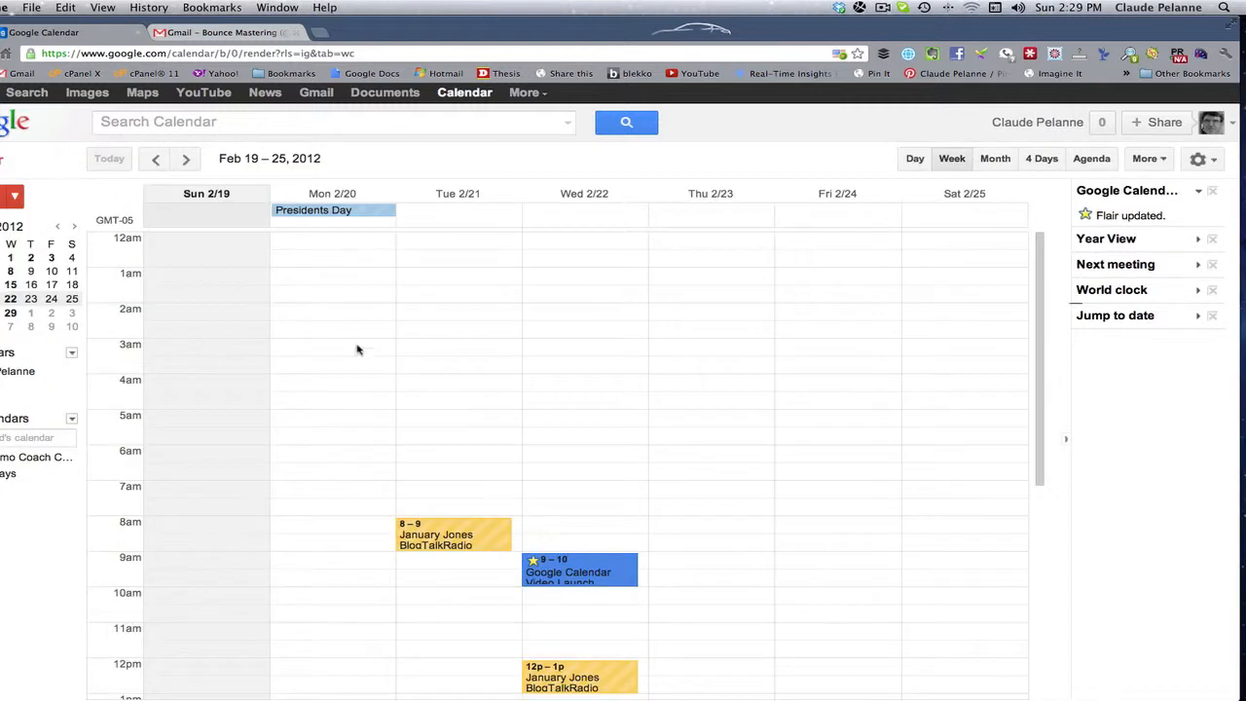